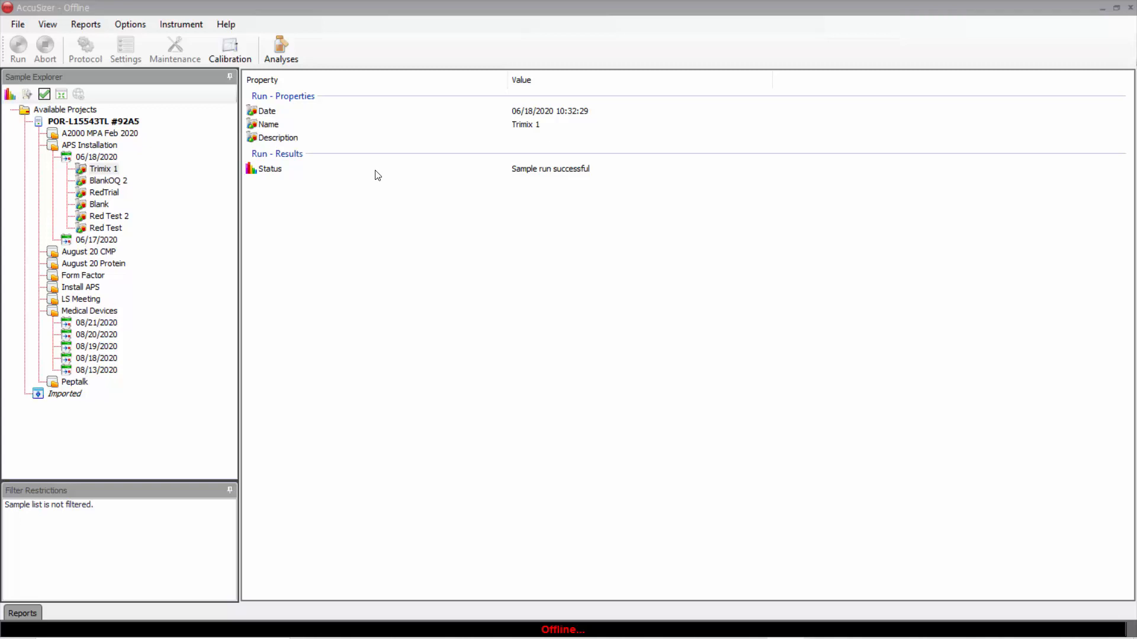
Open the Analysis Definition Manager and add a new region definition analysis named Trimix.
{"action": "left_click", "coordinate": [286, 49]}
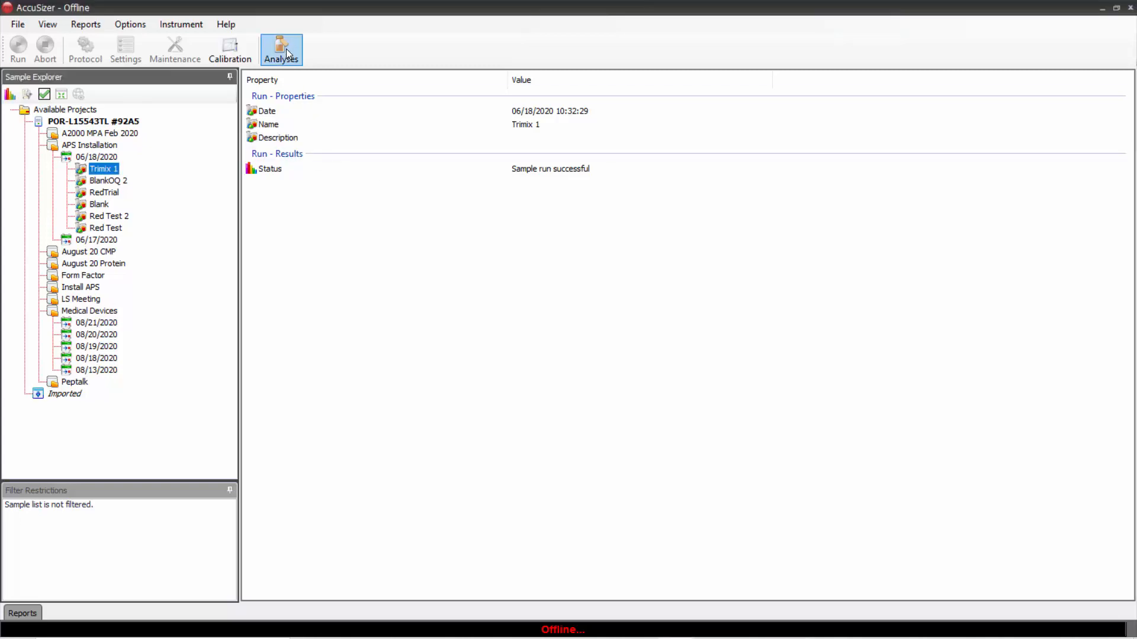
{"action": "left_click", "coordinate": [286, 49]}
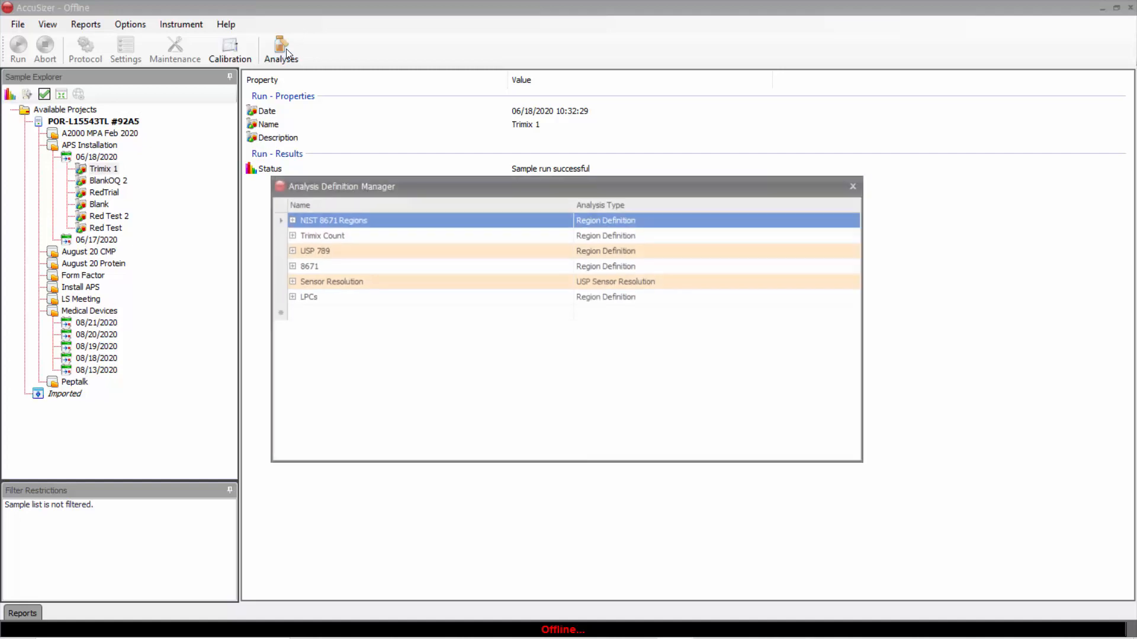
{"action": "left_click", "coordinate": [328, 314]}
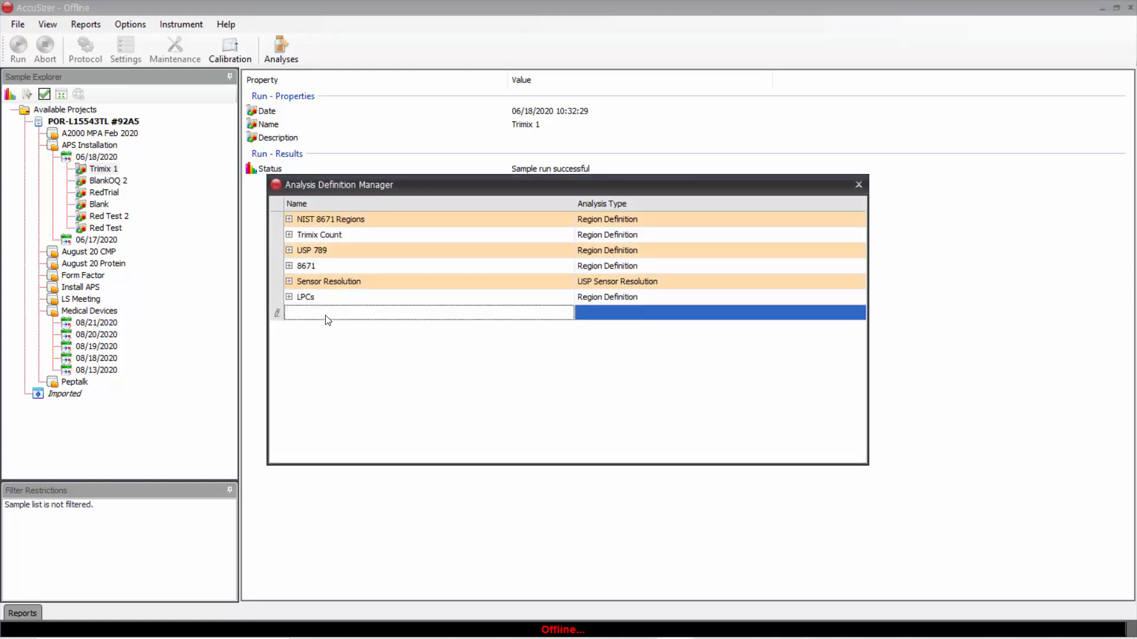
{"action": "type", "text": "Trimix"}
{"action": "key", "text": "Return"}
Switch to the NJ16Q CoA PDF in Adobe Acrobat Reader, examine Table A's channel sizes and concentration counts, and return to AccuSizer.
{"action": "key", "text": "alt+Tab"}
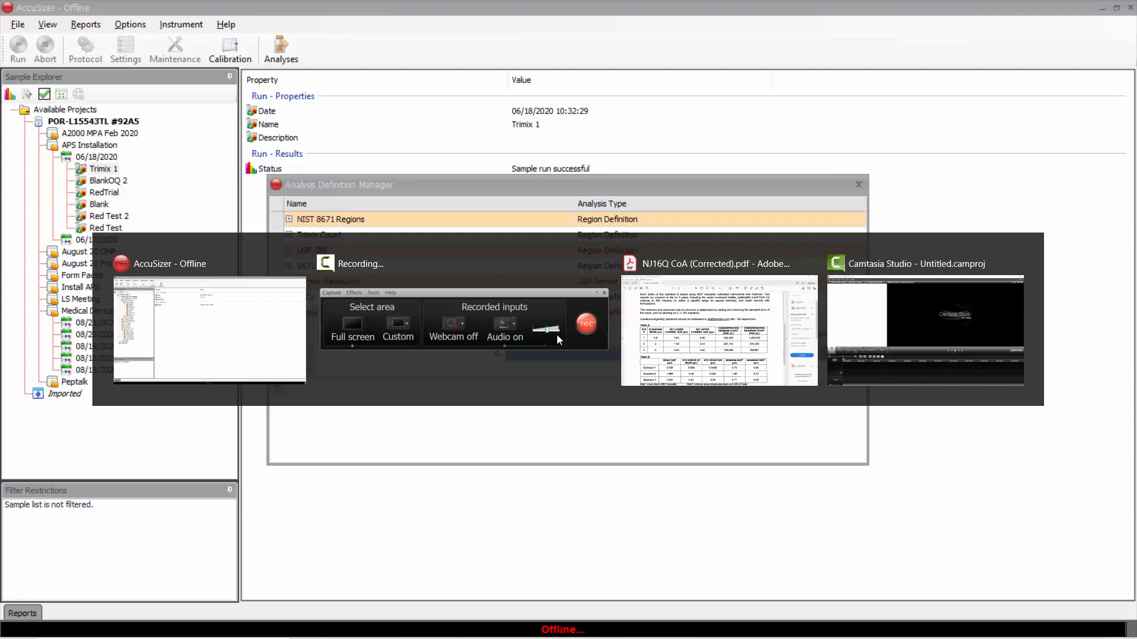
{"action": "scroll", "coordinate": [503, 277], "scroll_direction": "up", "scroll_amount": 10}
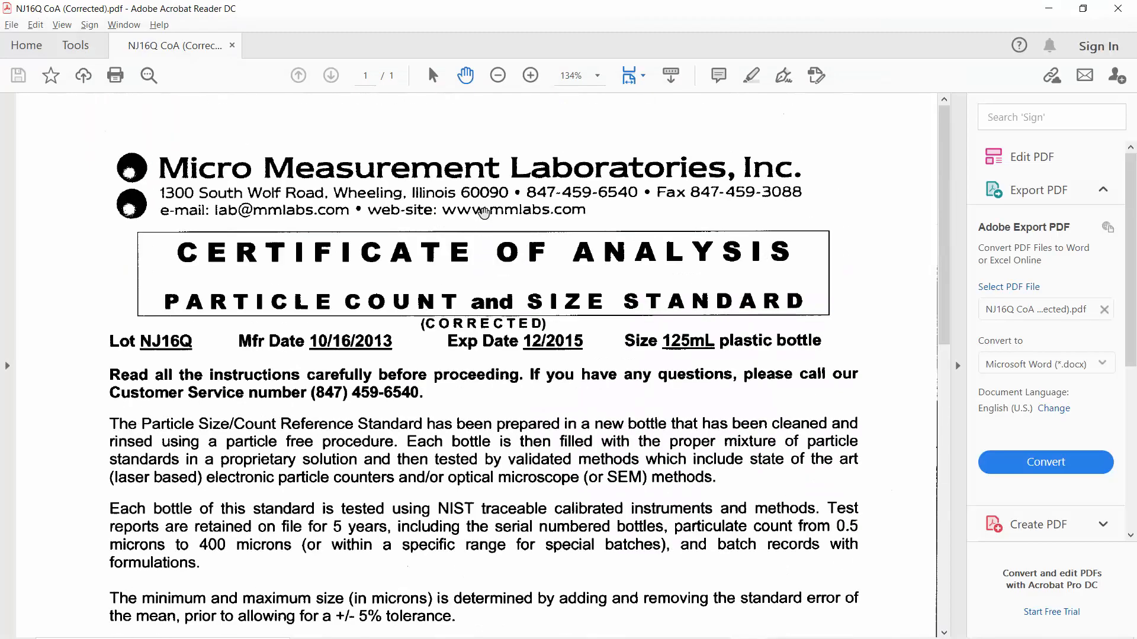
{"action": "scroll", "coordinate": [487, 250], "scroll_direction": "down", "scroll_amount": 10}
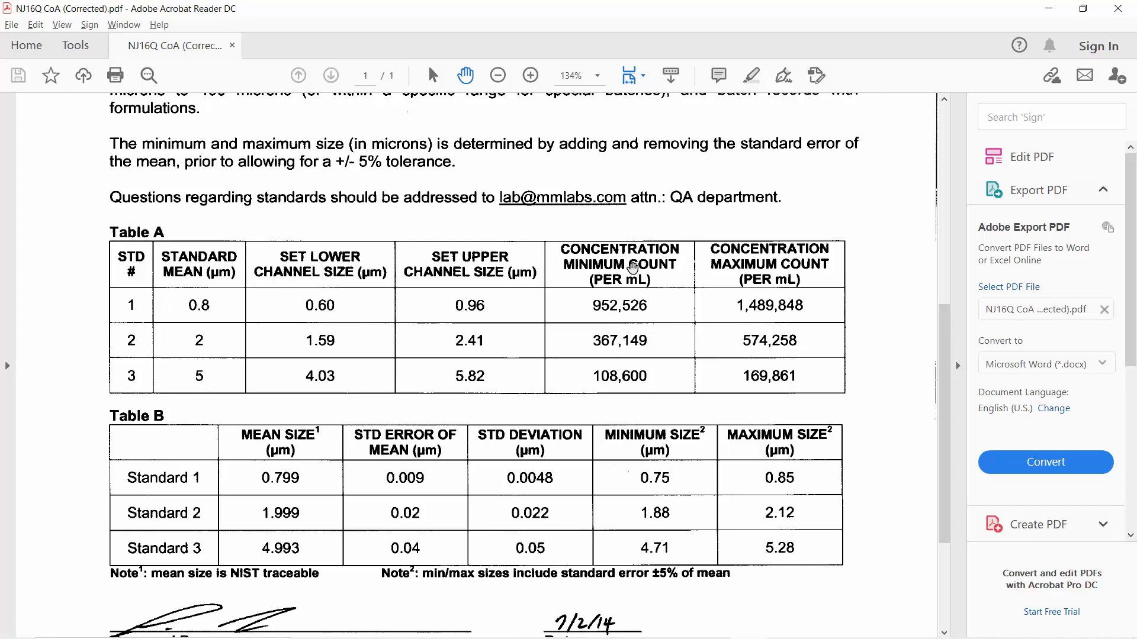
{"action": "key", "text": "alt+Tab"}
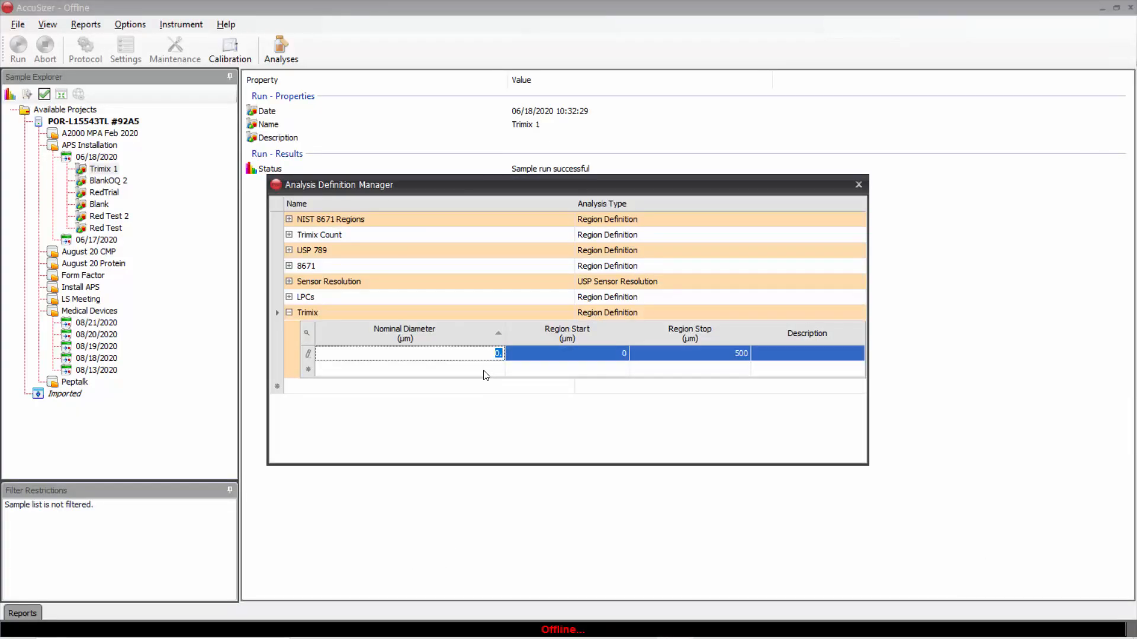
Define the first Trimix region with nominal diameter 0.8 µm, region start 0.6 µm and region stop 0.96 µm.
{"action": "type", "text": "0.8"}
{"action": "key", "text": "Tab"}
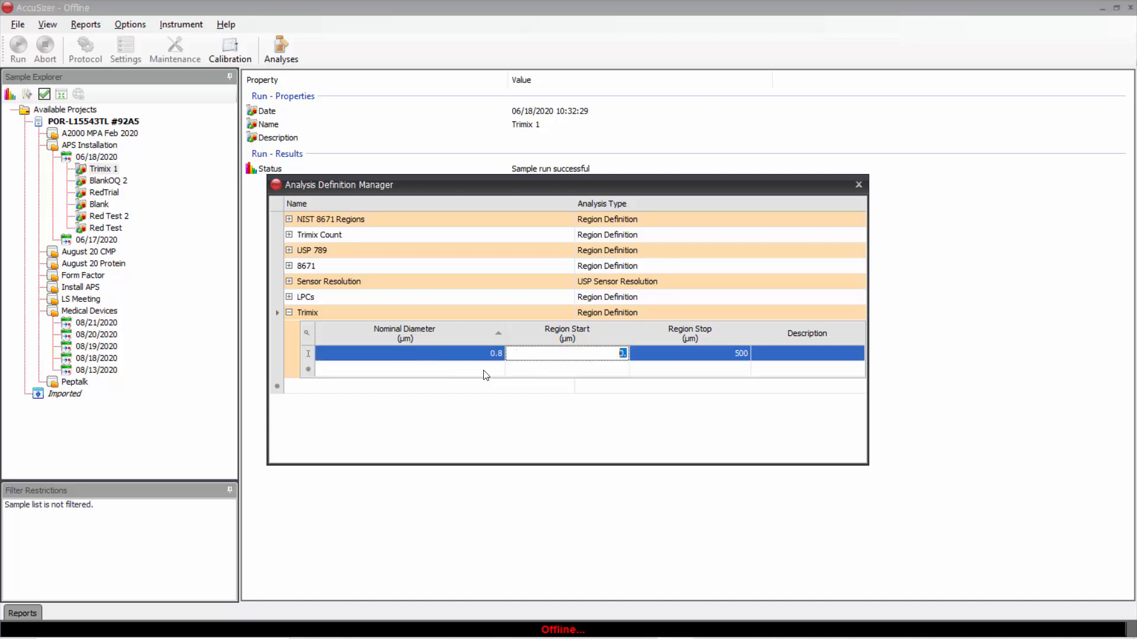
{"action": "type", "text": "0.6"}
{"action": "key", "text": "Tab"}
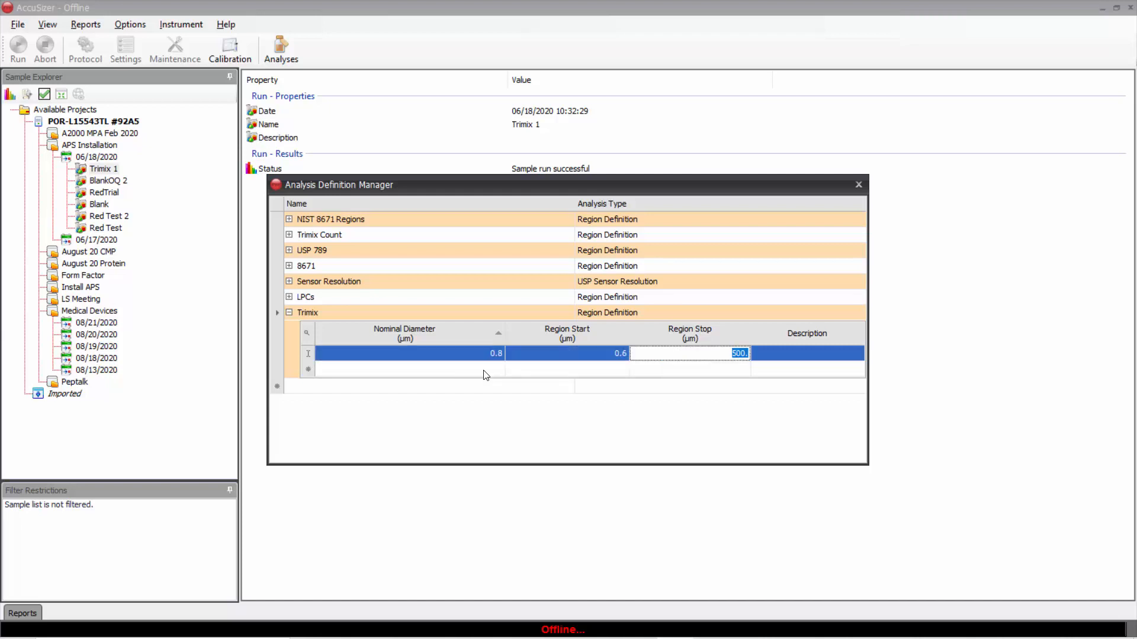
{"action": "type", "text": "0.96"}
{"action": "key", "text": "Tab"}
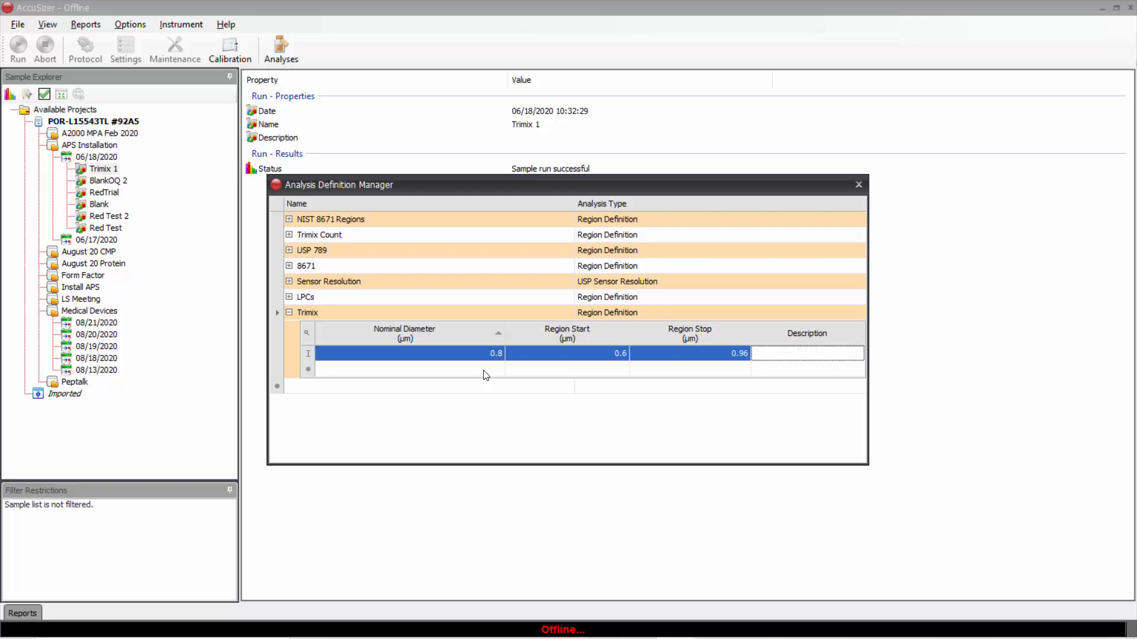
Add a second Trimix region with nominal diameter 2 µm, region start 1.59 µm and region stop 2.41 µm.
{"action": "left_click", "coordinate": [486, 369]}
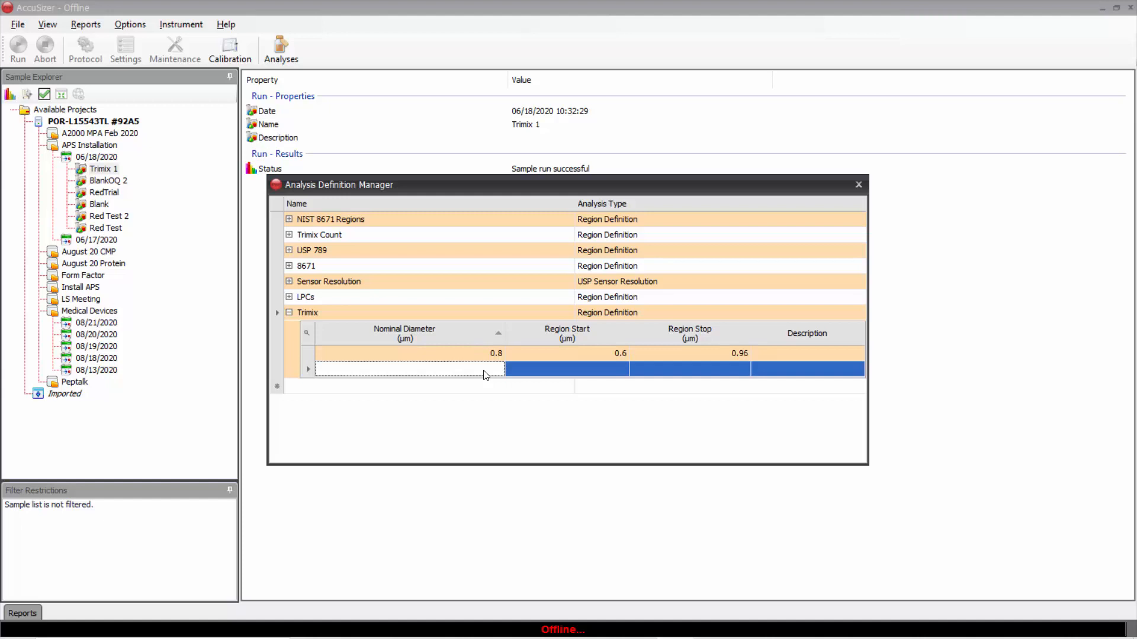
{"action": "type", "text": "2"}
{"action": "key", "text": "Tab"}
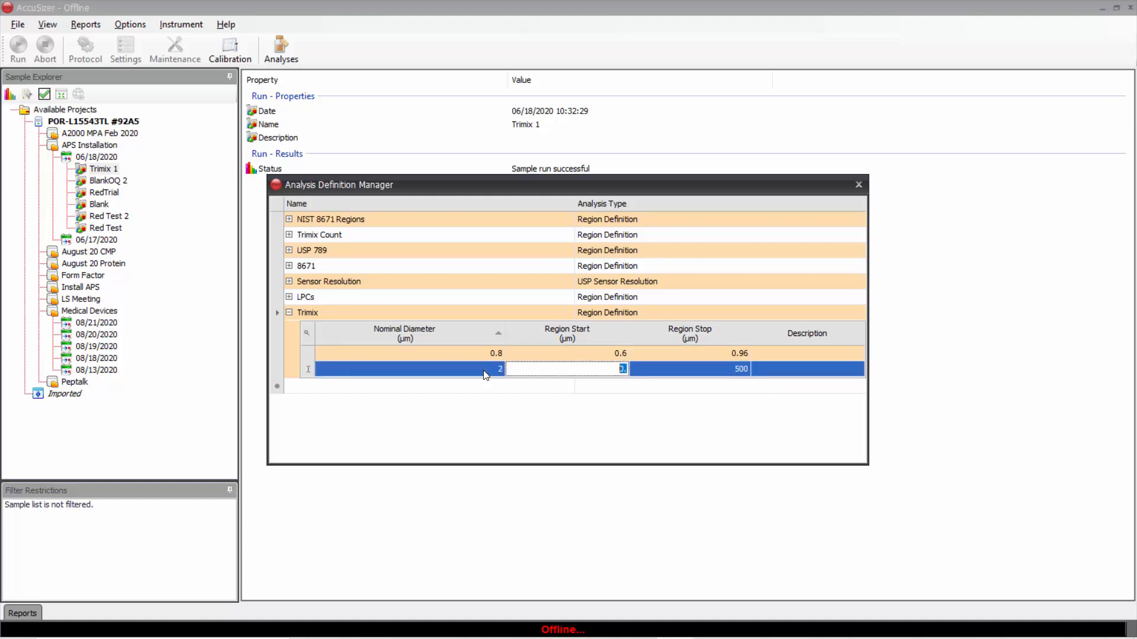
{"action": "type", "text": "1.59"}
{"action": "key", "text": "Tab"}
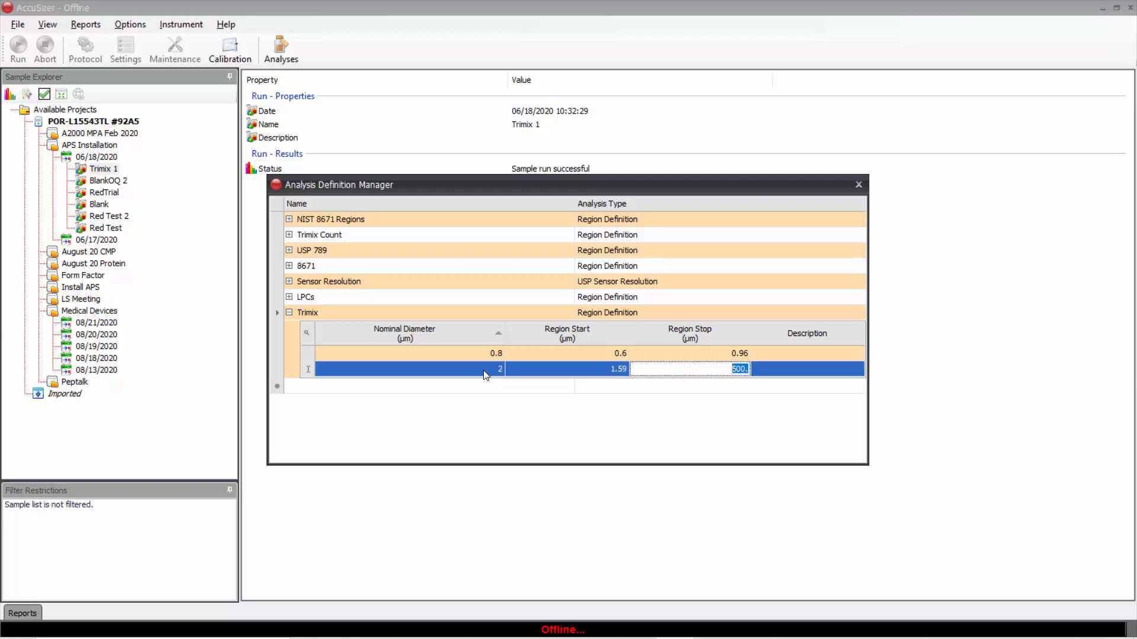
{"action": "type", "text": "2.41"}
{"action": "key", "text": "Tab"}
{"action": "key", "text": "Tab"}
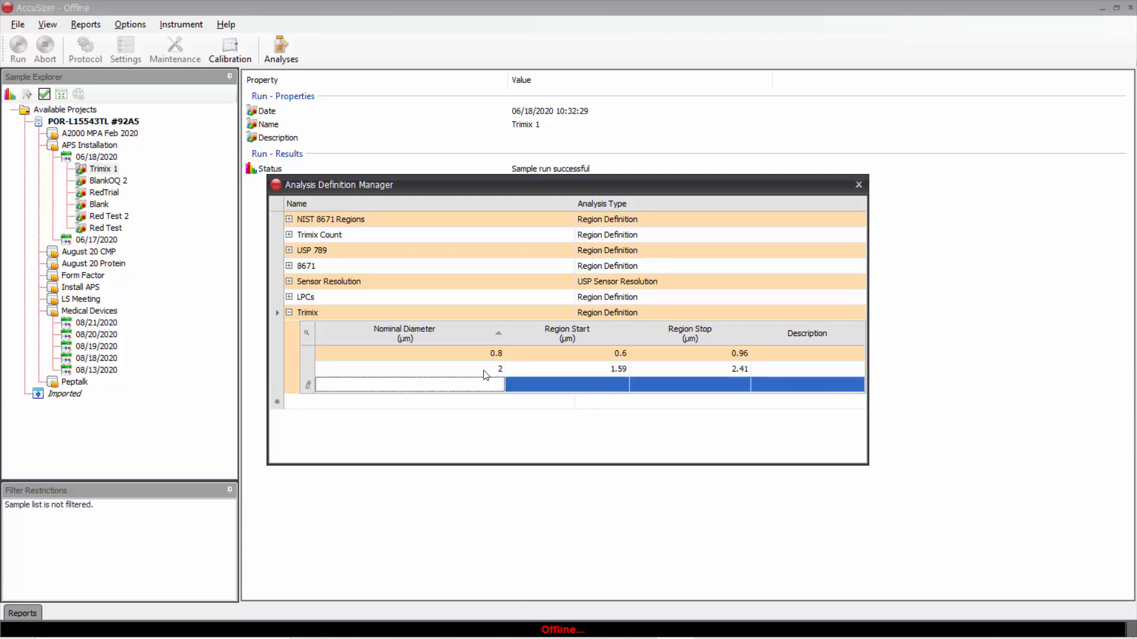
Add a third Trimix region with nominal diameter 5 µm, region start 4.03 µm and region stop 5.82 µm.
{"action": "type", "text": "5."}
{"action": "key", "text": "Tab"}
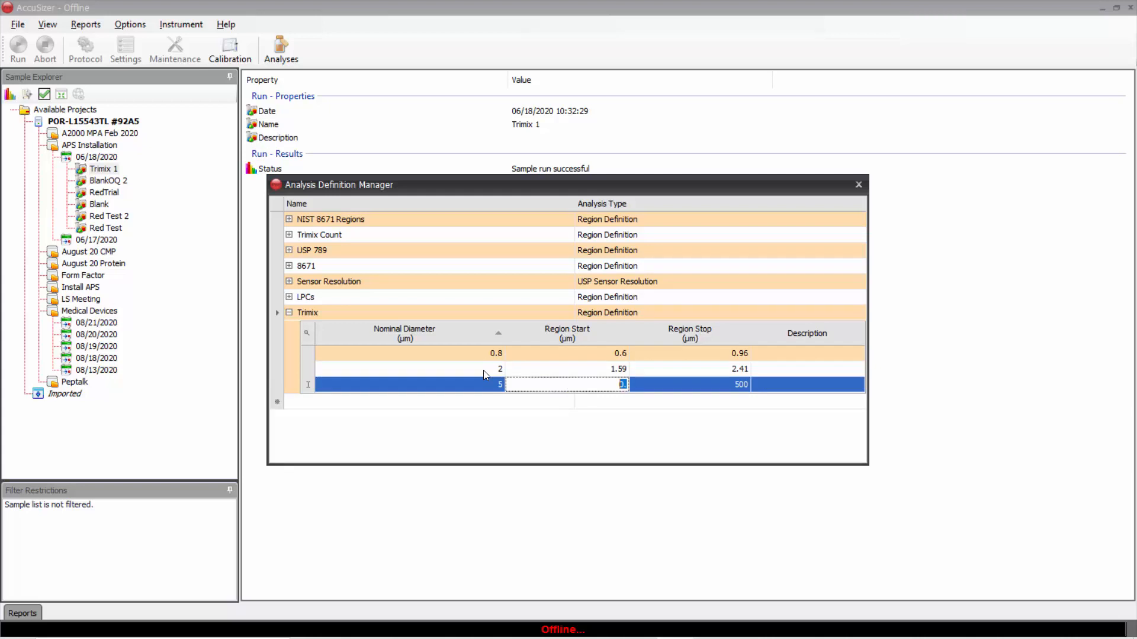
{"action": "type", "text": "4.03"}
{"action": "key", "text": "Tab"}
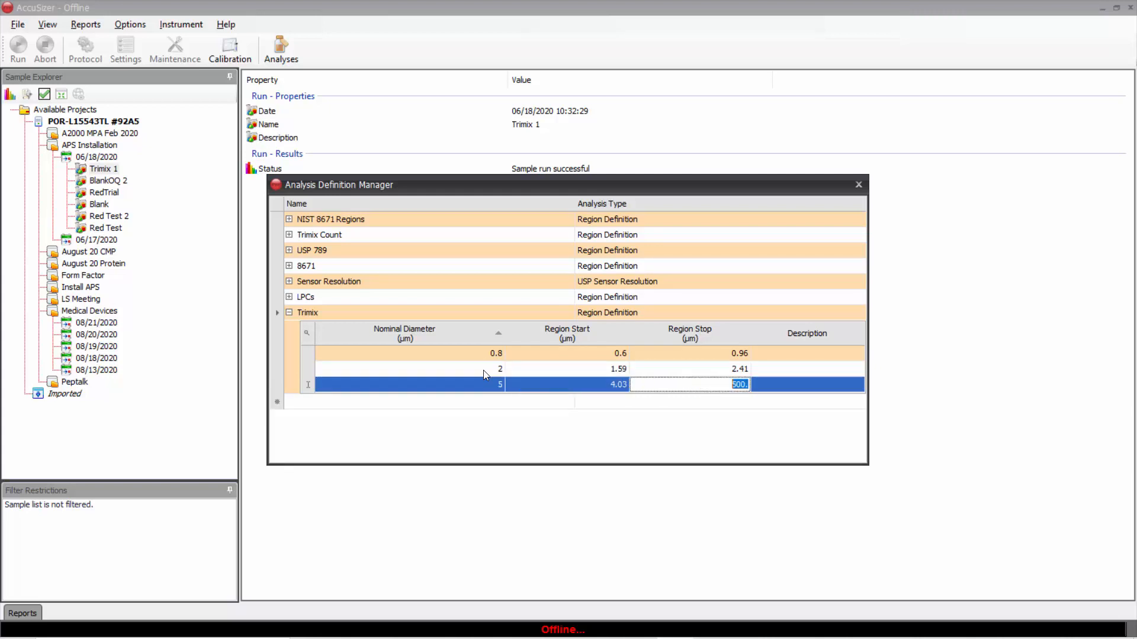
{"action": "type", "text": "5.82"}
{"action": "left_click", "coordinate": [545, 412]}
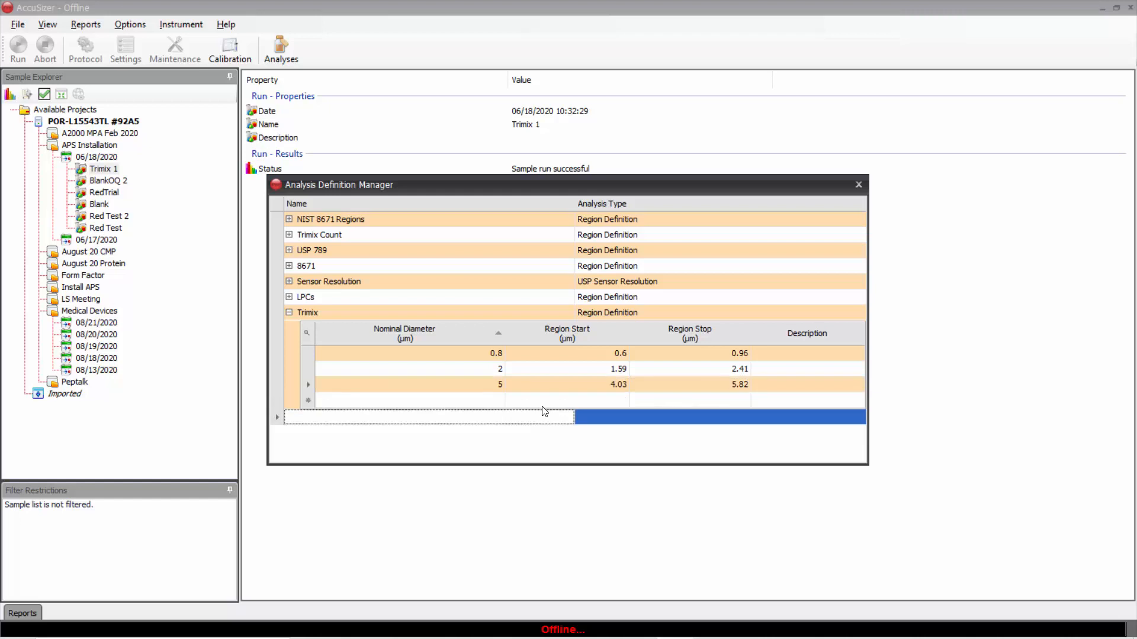
Enable concentration validation for Trimix and set the 0.8 µm region's minimum to 952526 and maximum to 1489848 counts/mL.
{"action": "right_click", "coordinate": [290, 313]}
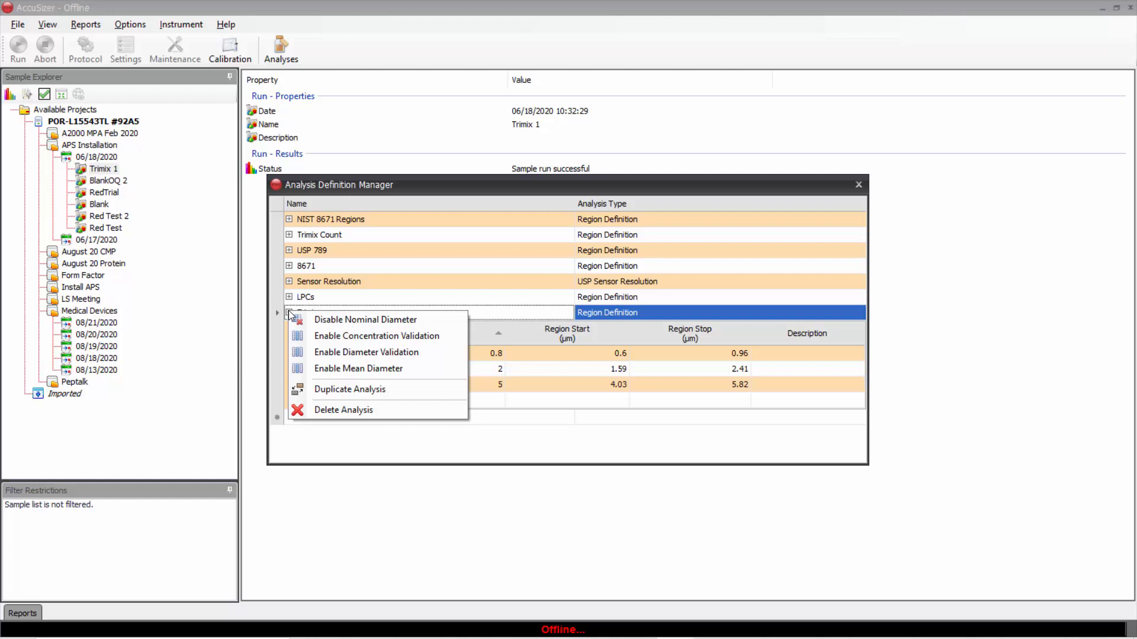
{"action": "left_click", "coordinate": [335, 338]}
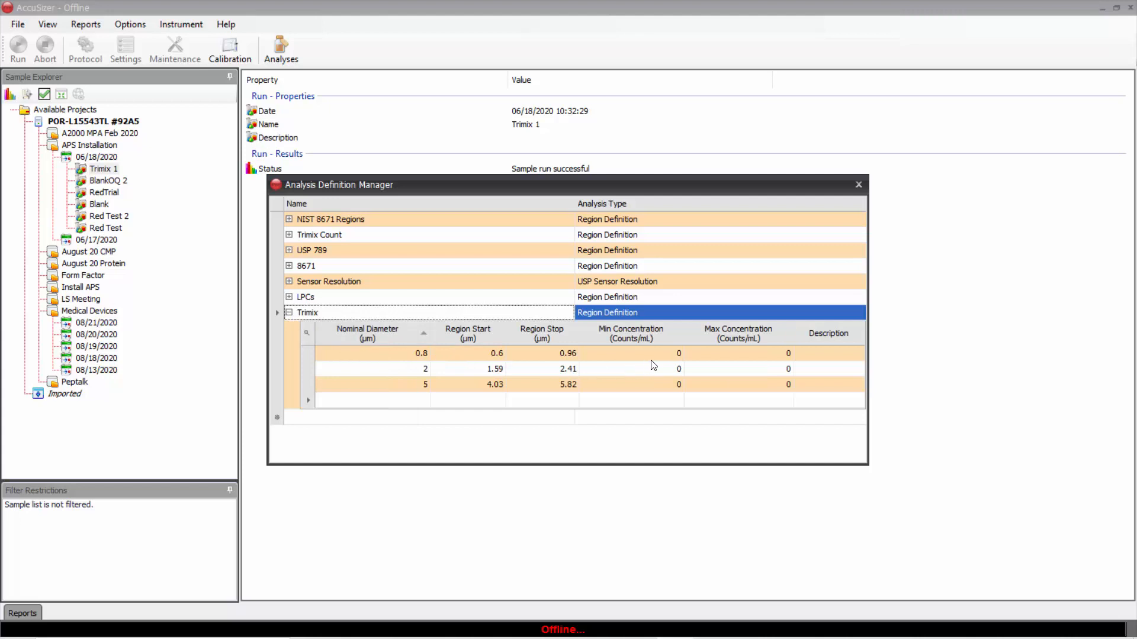
{"action": "left_click", "coordinate": [676, 353]}
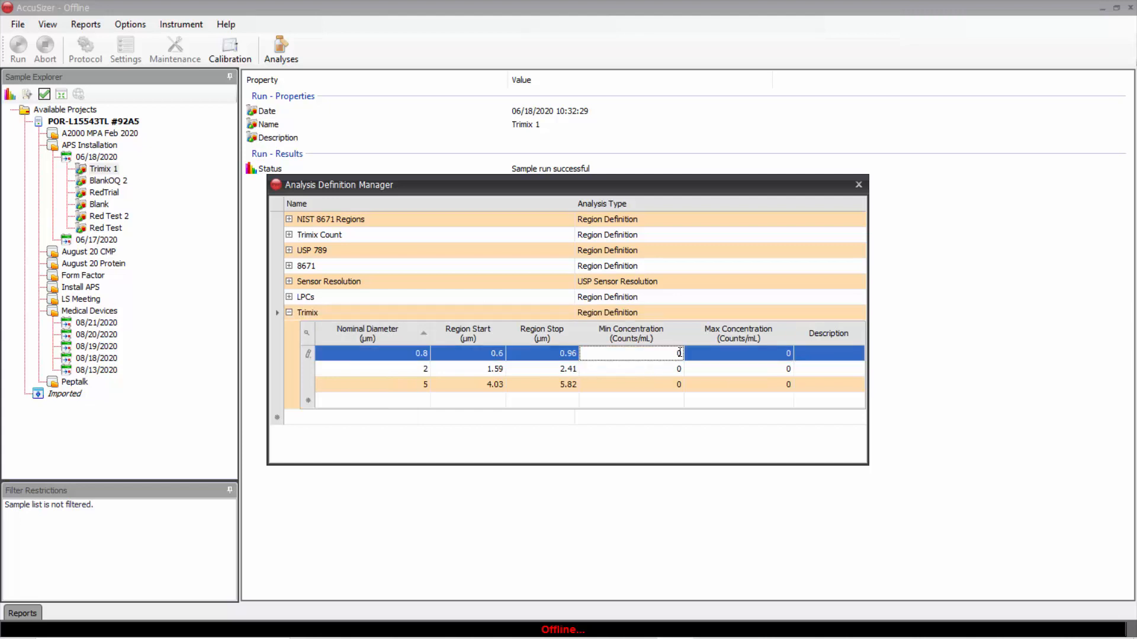
{"action": "double_click", "coordinate": [680, 353]}
{"action": "type", "text": "952,526"}
{"action": "key", "text": "Tab"}
{"action": "type", "text": "1,4"}
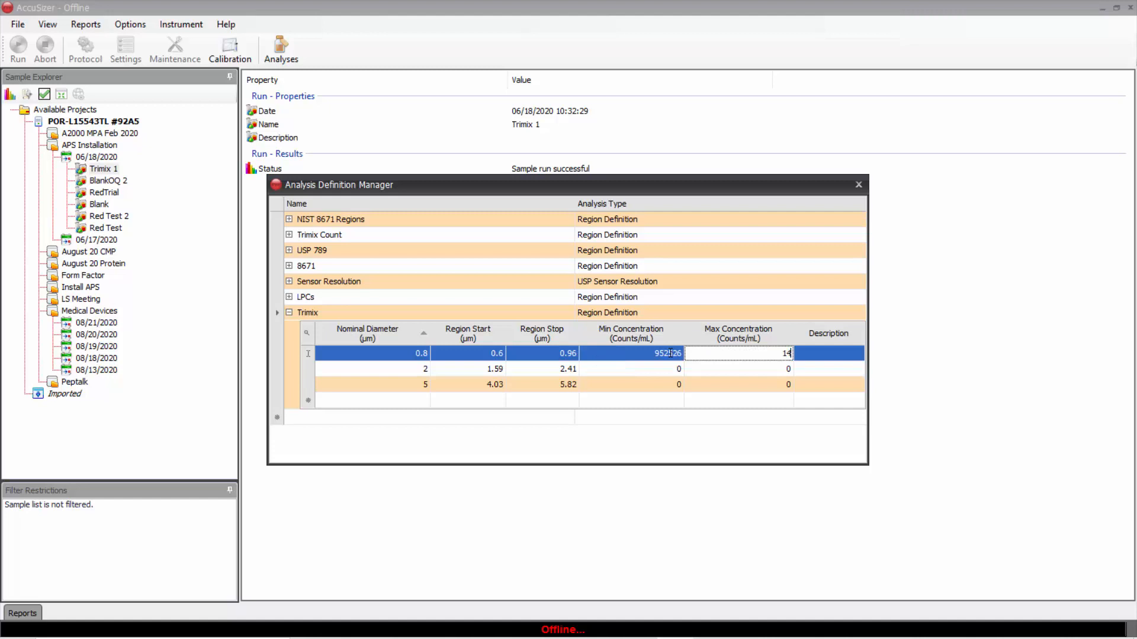
{"action": "type", "text": "89,"}
{"action": "type", "text": "848"}
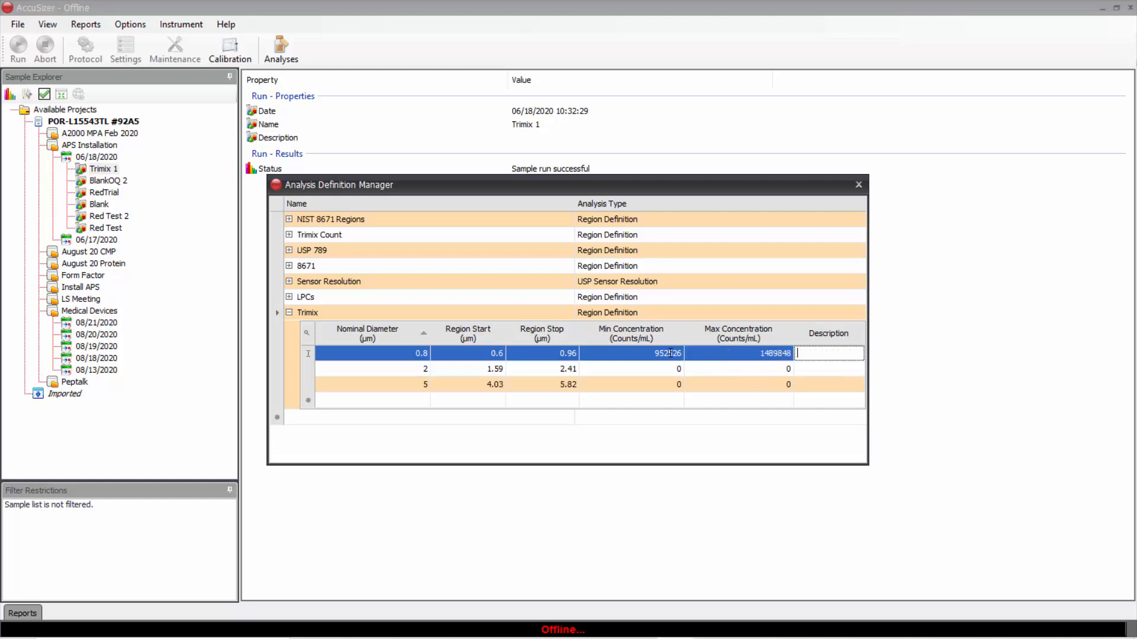
{"action": "key", "text": "Tab"}
{"action": "key", "text": "Tab"}
Set the 2 µm region's minimum concentration to 367149 and maximum concentration to 574258 counts/mL.
{"action": "key", "text": "Tab"}
{"action": "key", "text": "Tab"}
{"action": "key", "text": "Tab"}
{"action": "key", "text": "Return"}
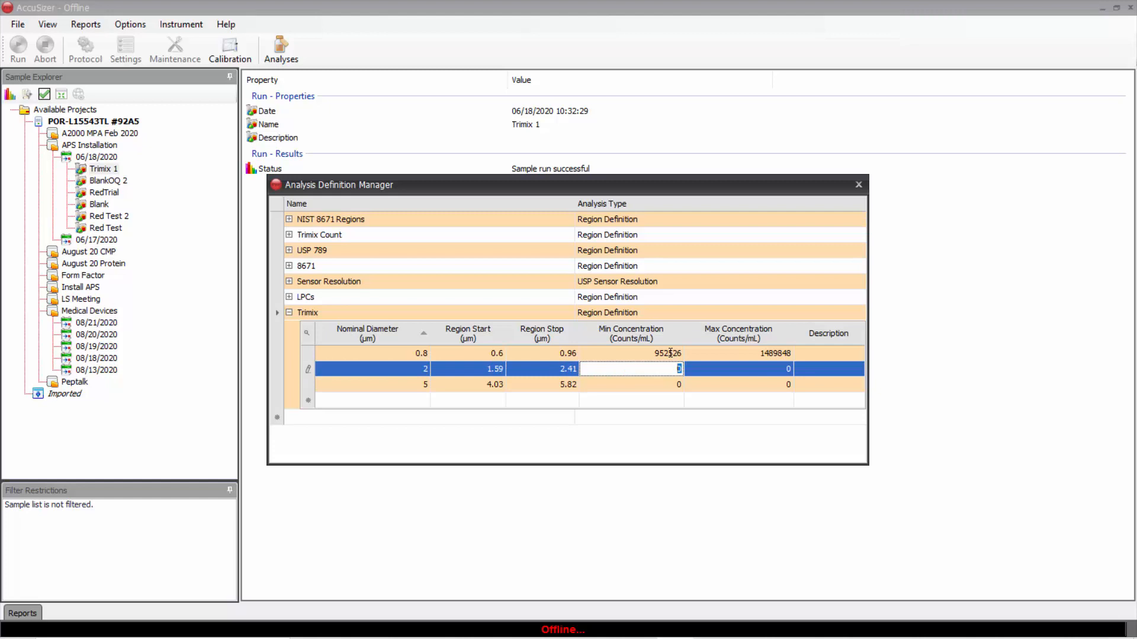
{"action": "type", "text": "367,149"}
{"action": "key", "text": "Tab"}
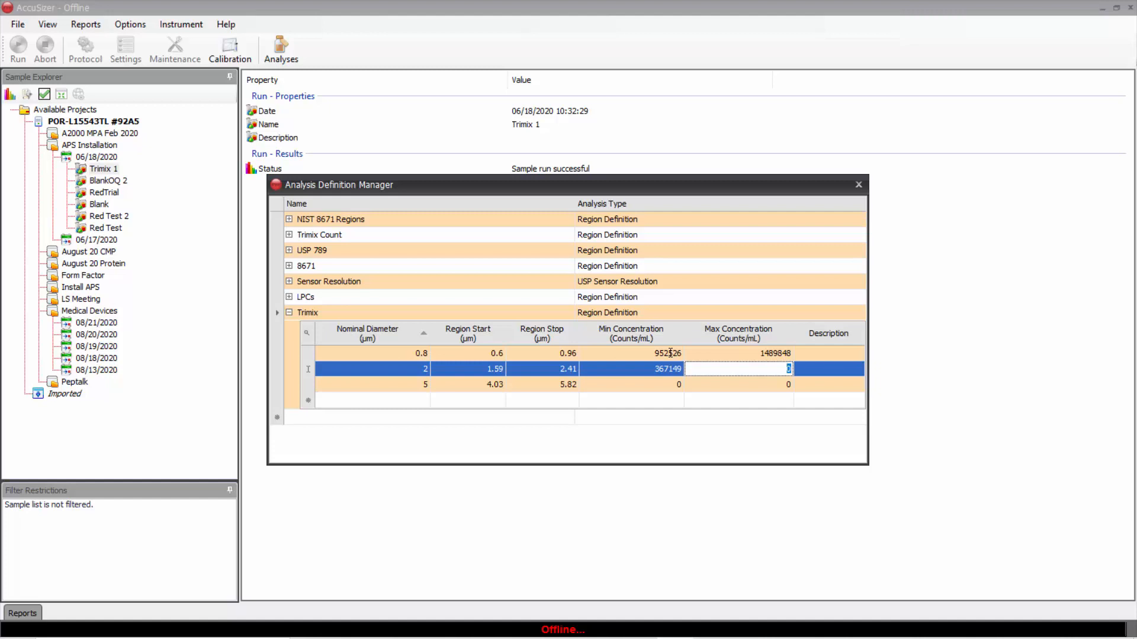
{"action": "type", "text": "574,"}
{"action": "type", "text": "258"}
{"action": "key", "text": "Tab"}
{"action": "key", "text": "Tab"}
Try to set the 5 µm region's concentration limits to 108,600 and 169,861 counts/mL by closing the manager straight after entry.
{"action": "key", "text": "Tab"}
{"action": "key", "text": "Tab"}
{"action": "key", "text": "Tab"}
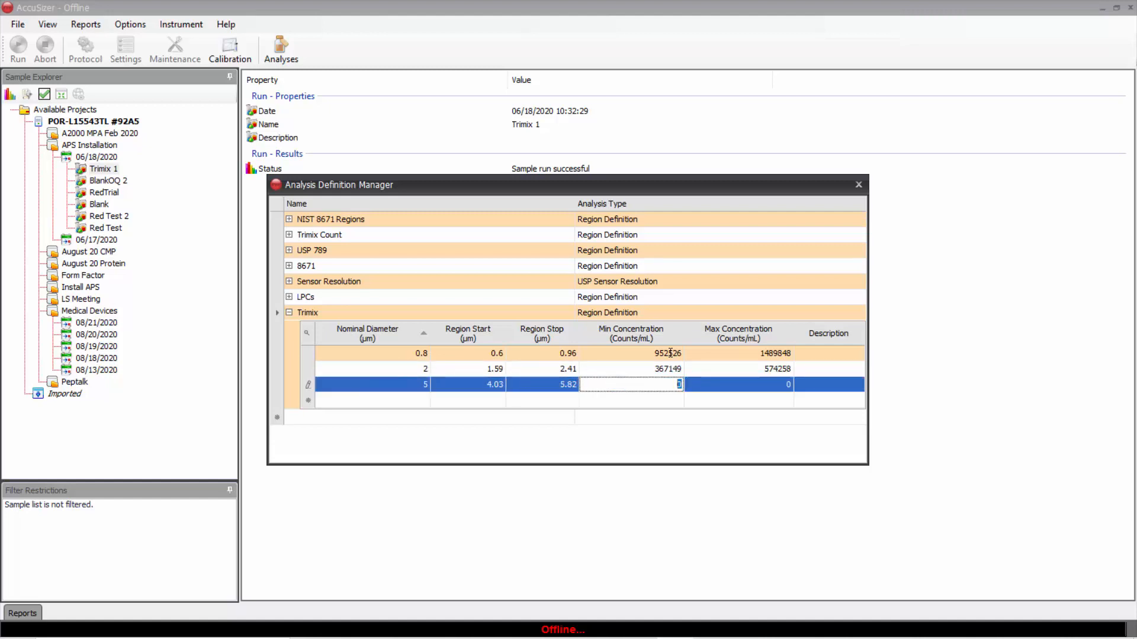
{"action": "type", "text": "108,600"}
{"action": "key", "text": "Tab"}
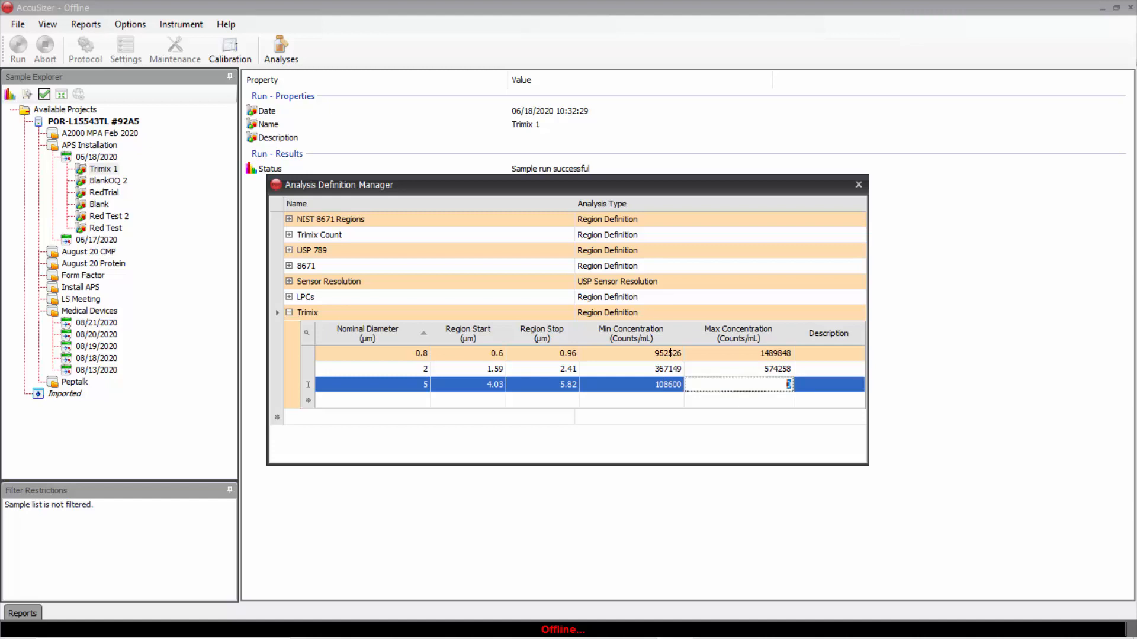
{"action": "type", "text": "169,861"}
{"action": "left_click", "coordinate": [859, 184]}
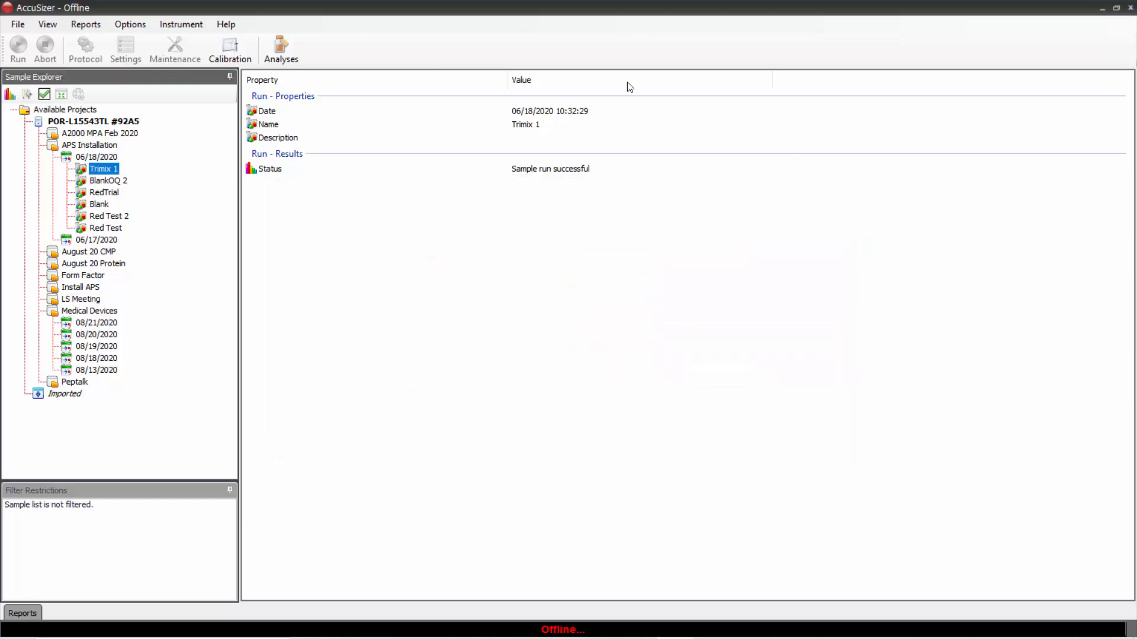
Reopen the Trimix definition, set the 5 µm region's minimum concentration to 108600 and maximum to 169861 counts/mL, and commit the row.
{"action": "left_click", "coordinate": [278, 50]}
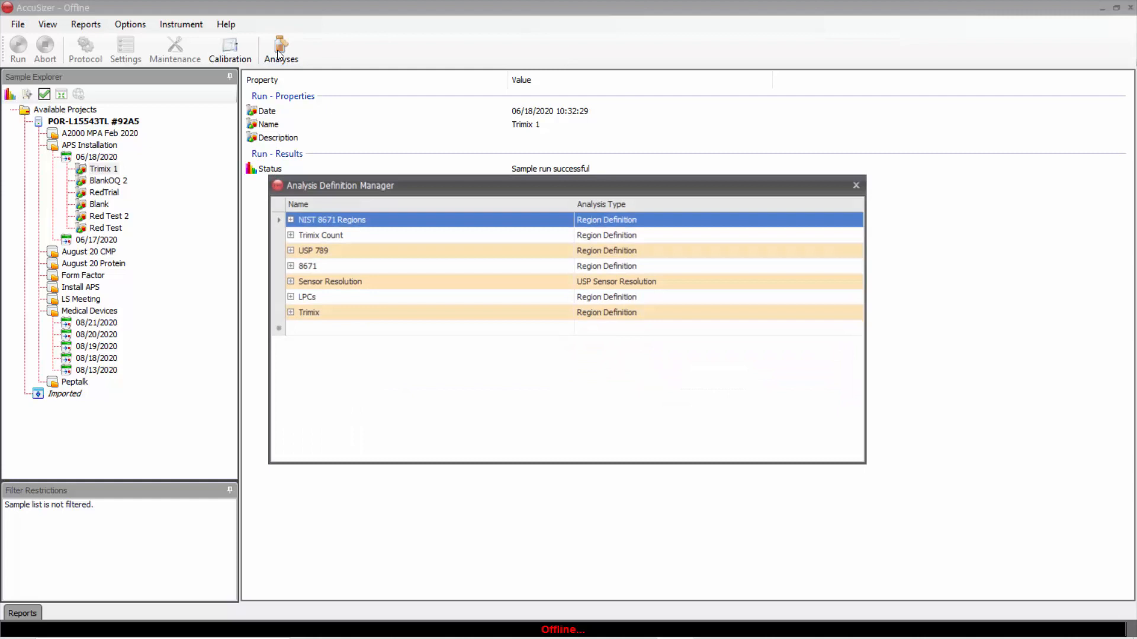
{"action": "left_click", "coordinate": [289, 312]}
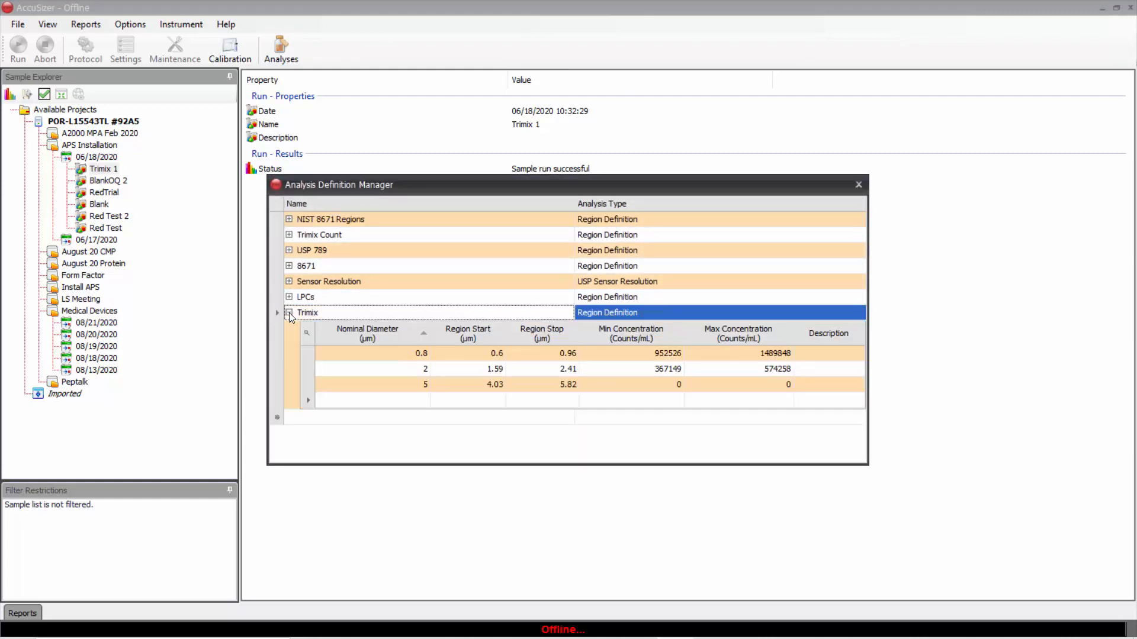
{"action": "left_click", "coordinate": [663, 386]}
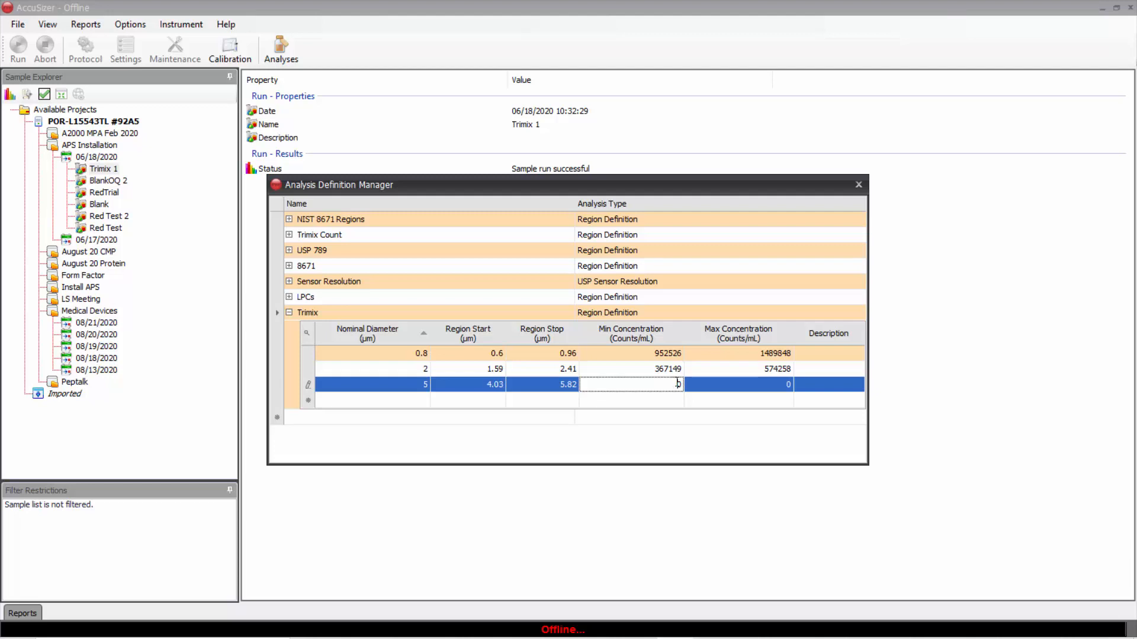
{"action": "double_click", "coordinate": [672, 383]}
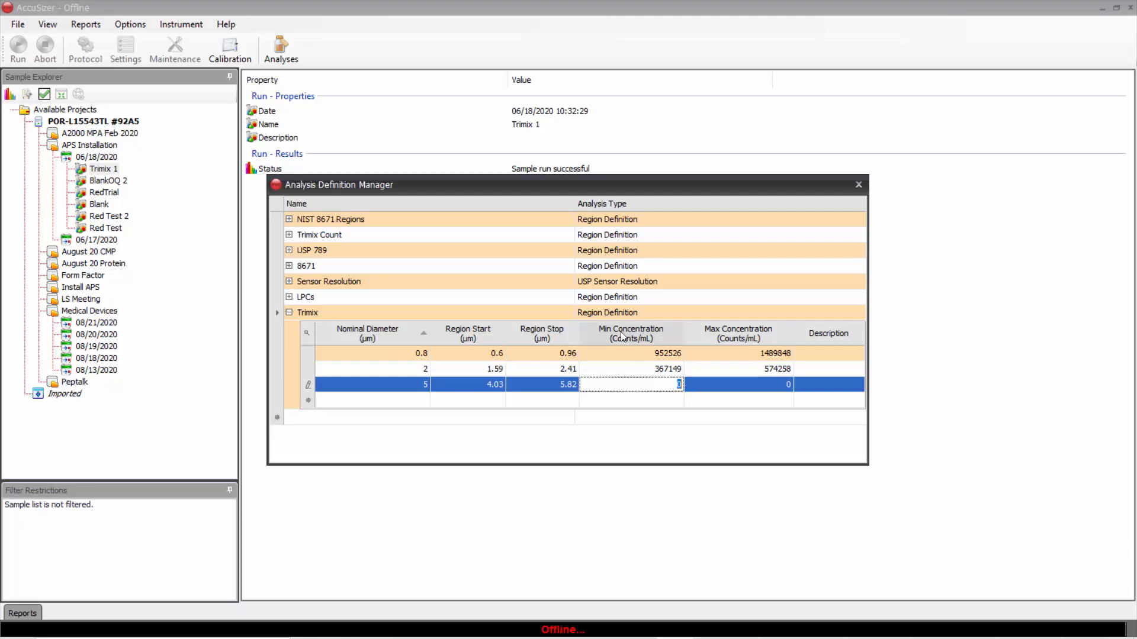
{"action": "type", "text": "108,600"}
{"action": "key", "text": "Tab"}
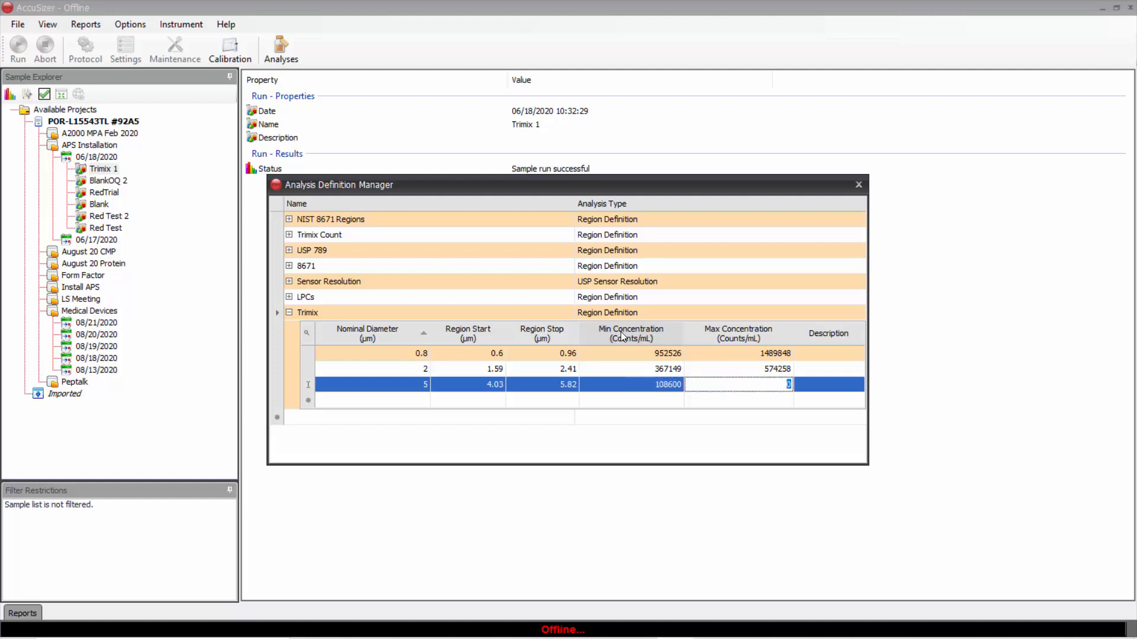
{"action": "type", "text": "169,861"}
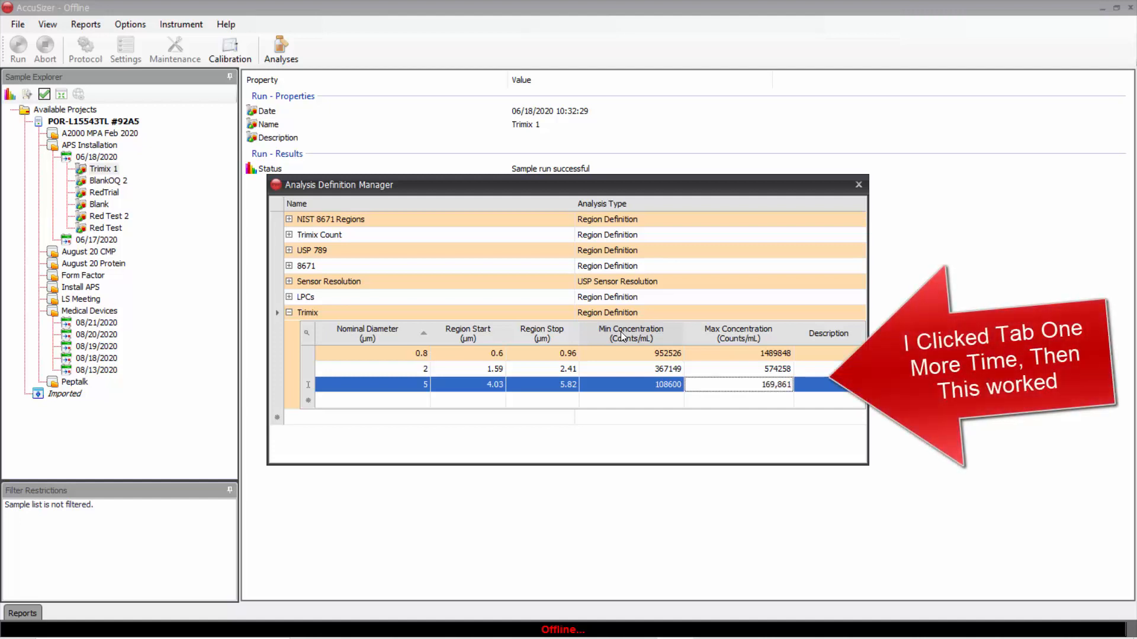
{"action": "key", "text": "Tab"}
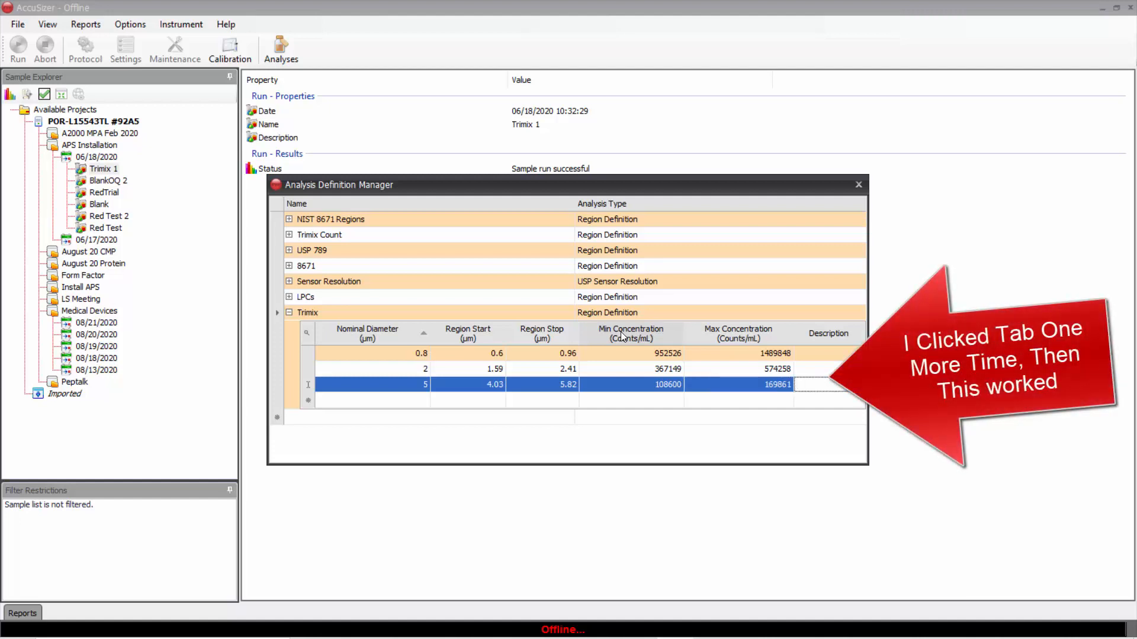
{"action": "key", "text": "Tab"}
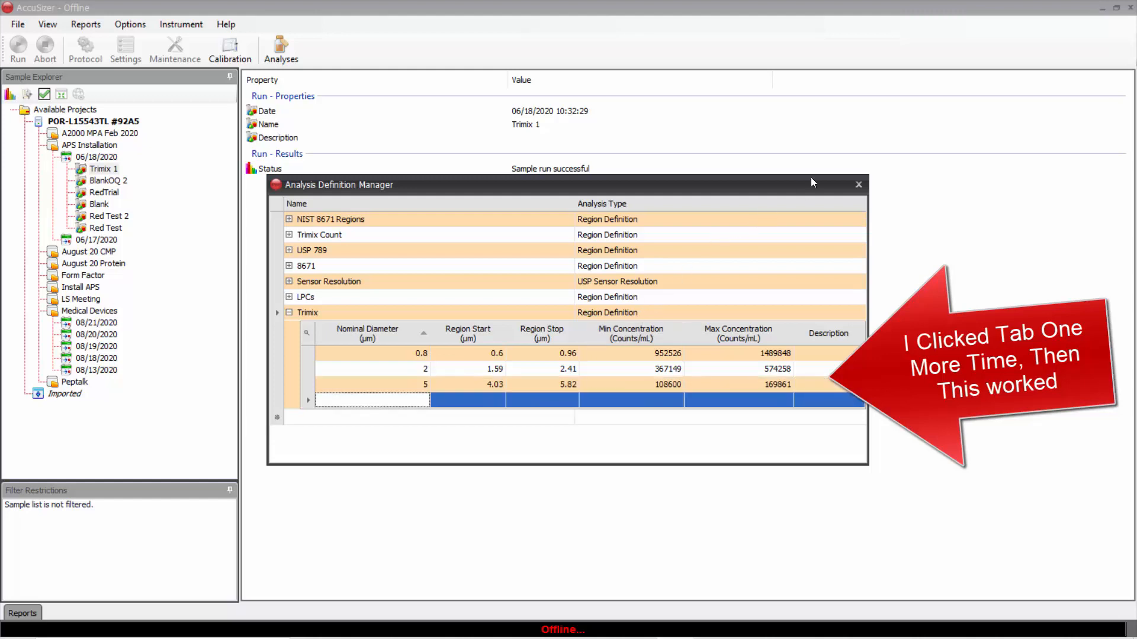
Close and reopen the Analysis Definition Manager to check that the Trimix region limits were saved, and close it again.
{"action": "left_click", "coordinate": [863, 187]}
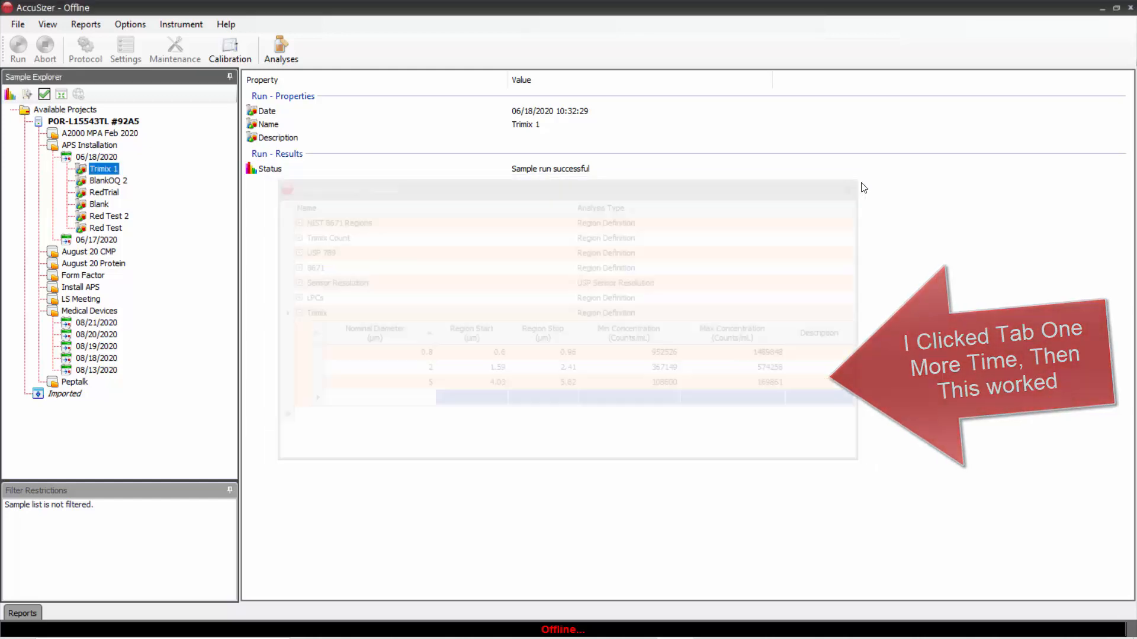
{"action": "left_click", "coordinate": [282, 38]}
{"action": "left_click", "coordinate": [288, 312]}
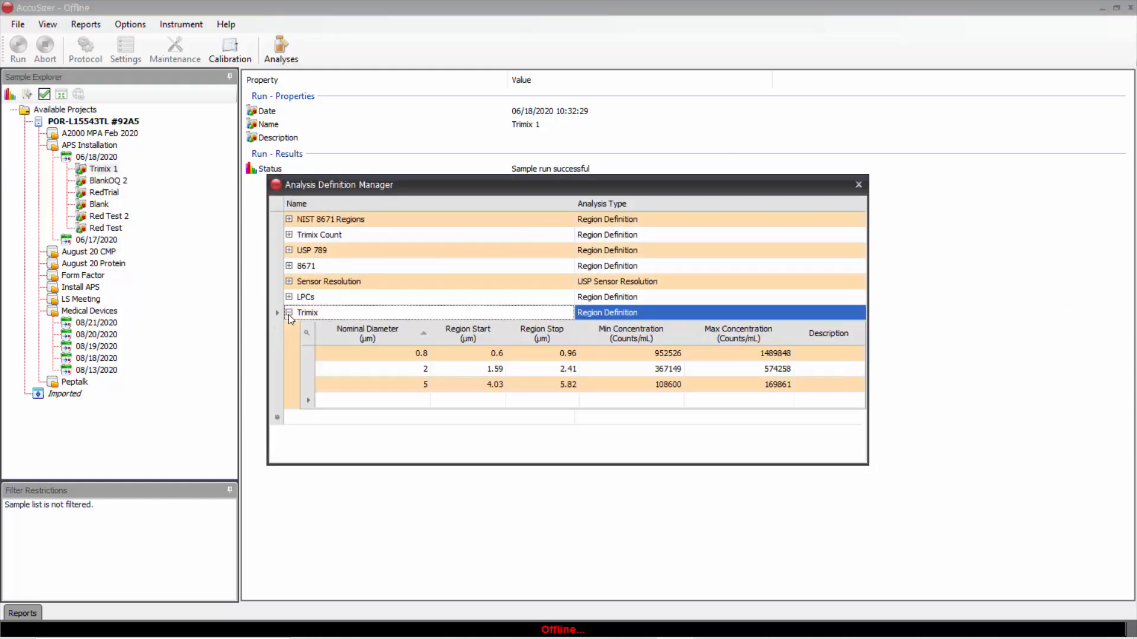
{"action": "left_click", "coordinate": [862, 183]}
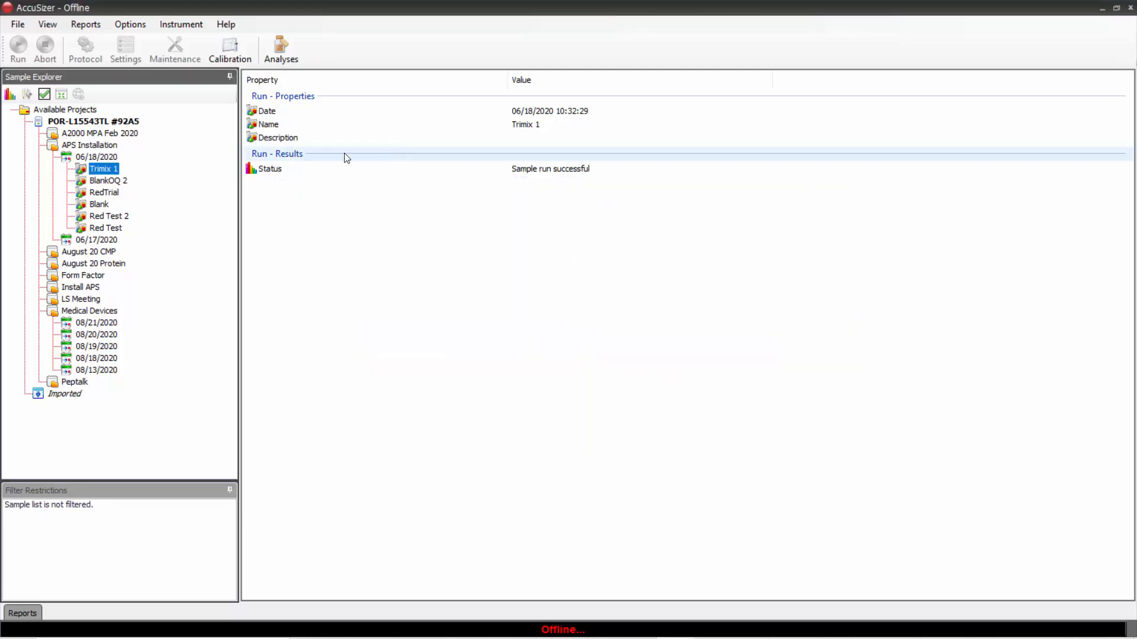
Expand the Trimix 1 sample dated 06/18/2020 and open its Trimix 1 result graph.
{"action": "right_click", "coordinate": [97, 170]}
{"action": "double_click", "coordinate": [99, 170]}
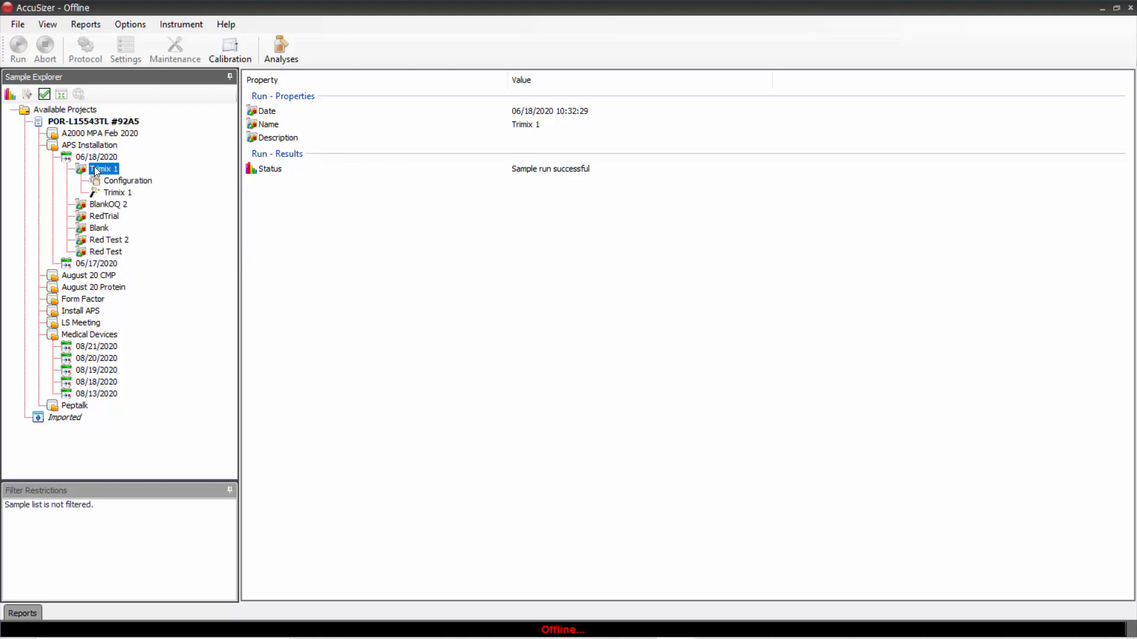
{"action": "double_click", "coordinate": [116, 193]}
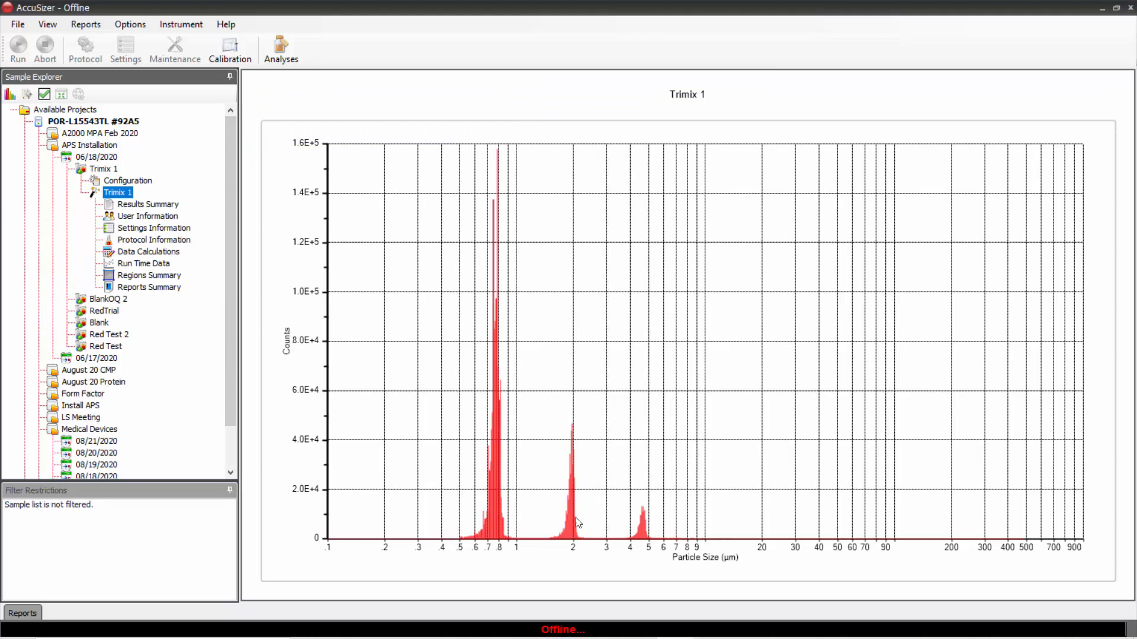
Start a new report for the Trimix 1 result, selecting Multi-Region Report with the Trimix analysis as its restriction.
{"action": "right_click", "coordinate": [121, 196]}
{"action": "left_click", "coordinate": [88, 26]}
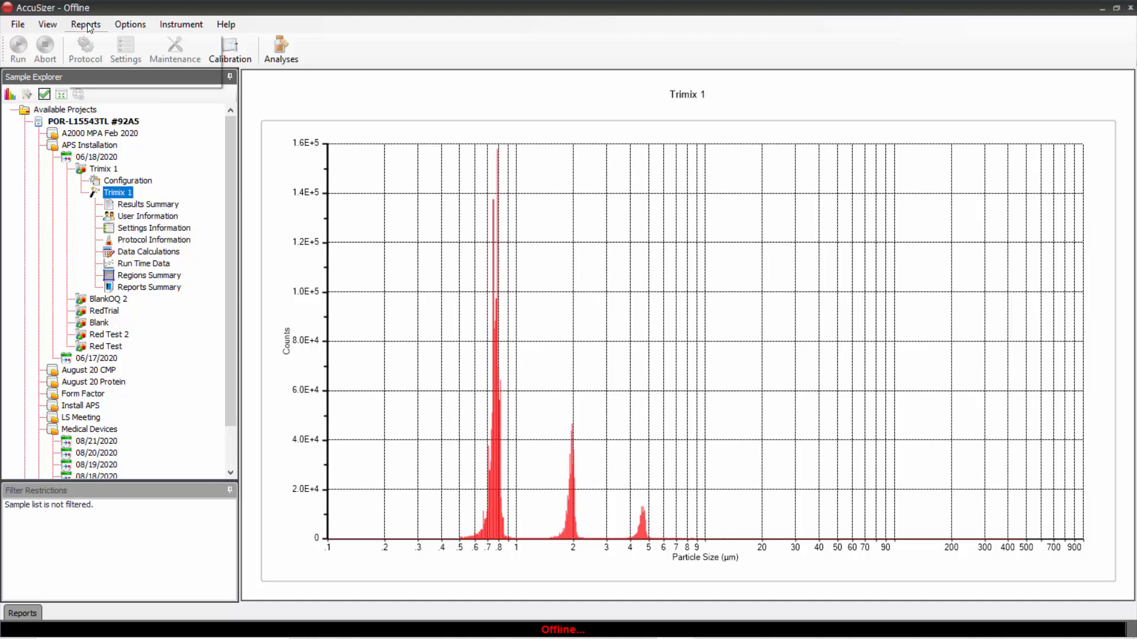
{"action": "left_click", "coordinate": [105, 55]}
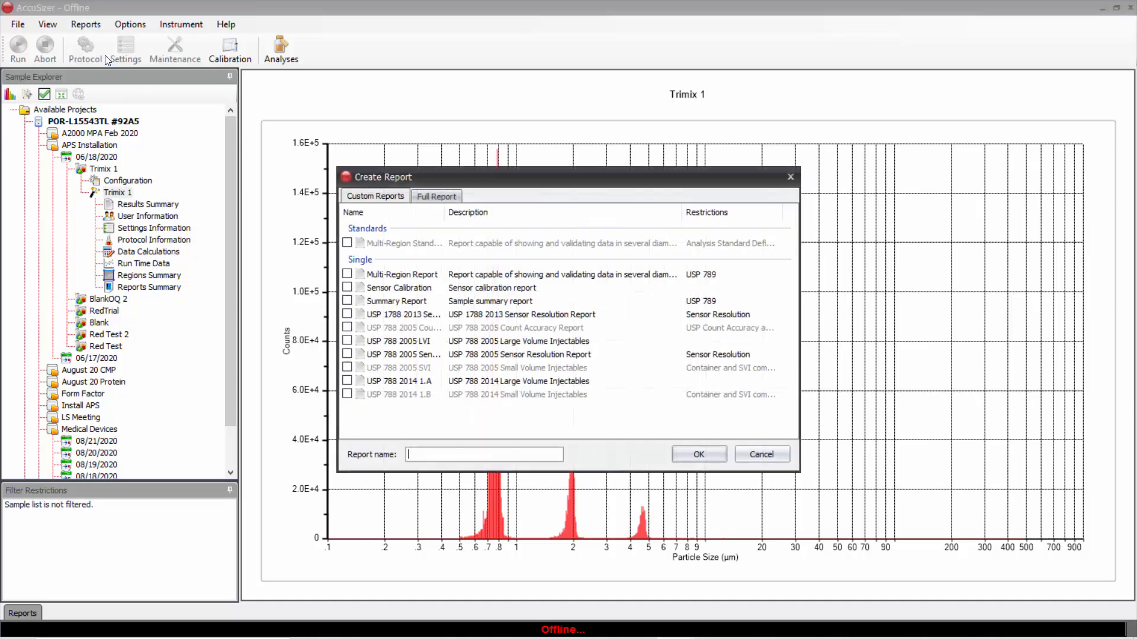
{"action": "left_click", "coordinate": [348, 274]}
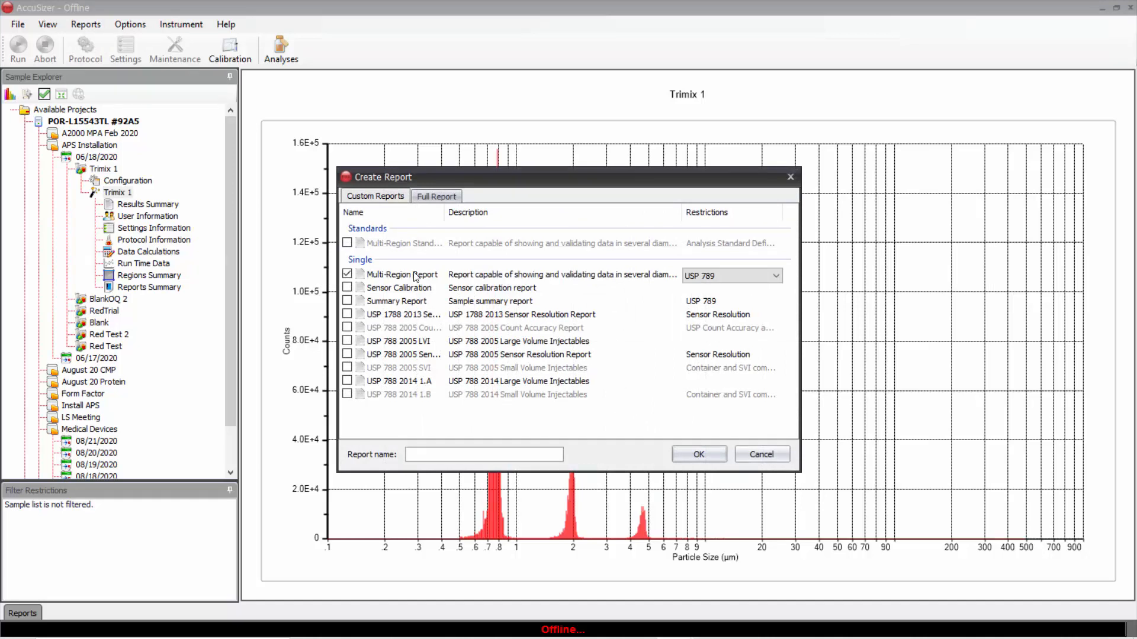
{"action": "left_click", "coordinate": [776, 277]}
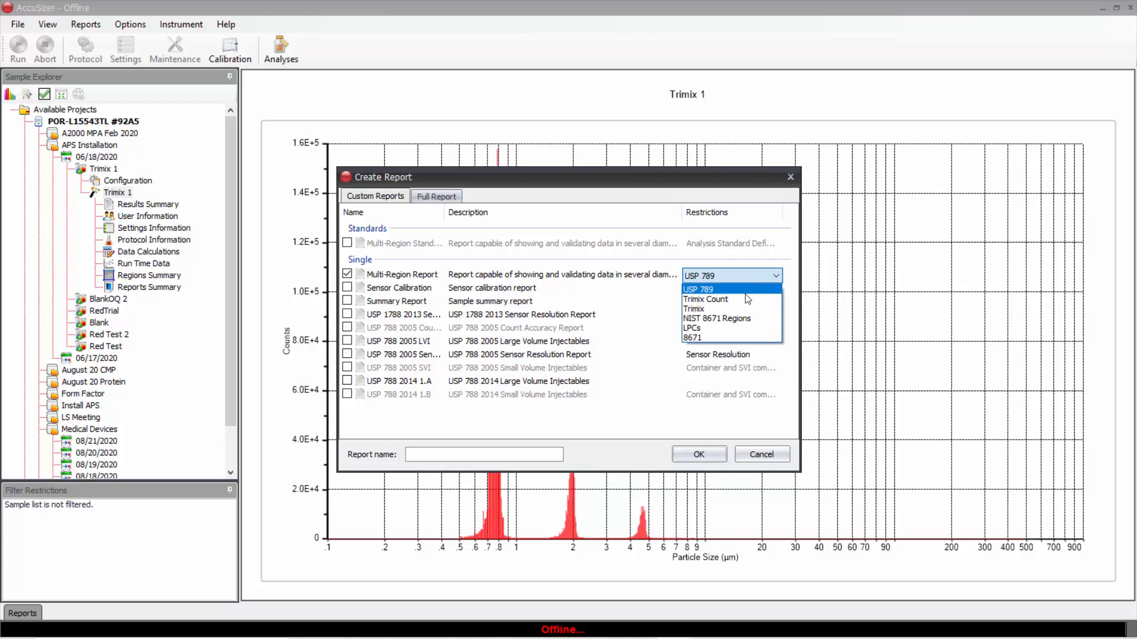
{"action": "left_click", "coordinate": [718, 309]}
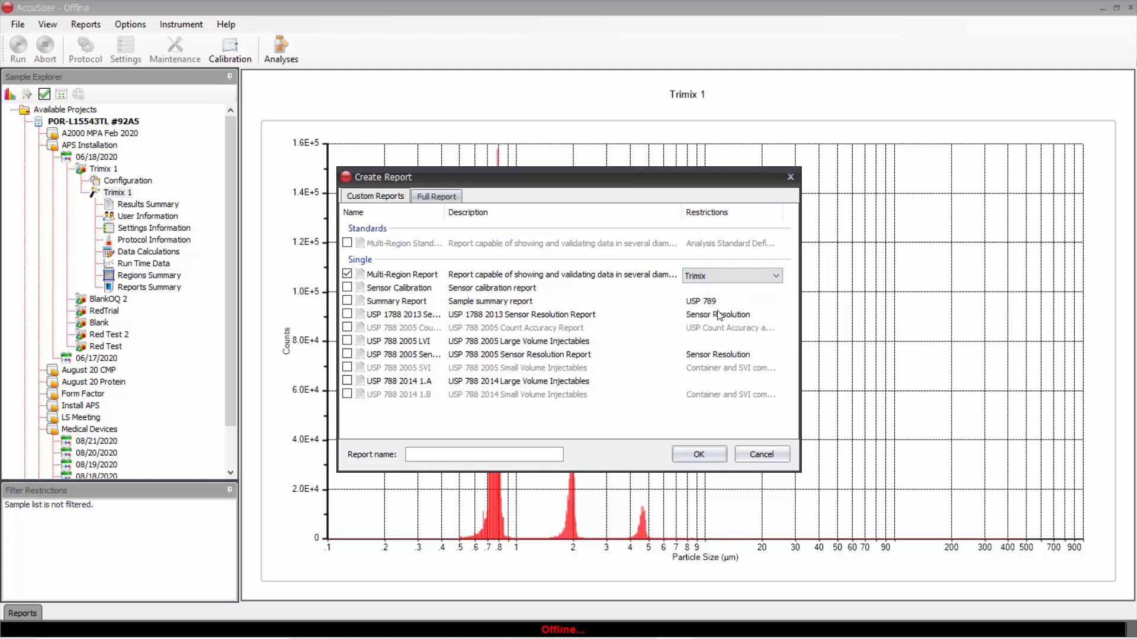
Name the report Tr1, generate it, and review its region results and graph.
{"action": "left_click", "coordinate": [420, 454]}
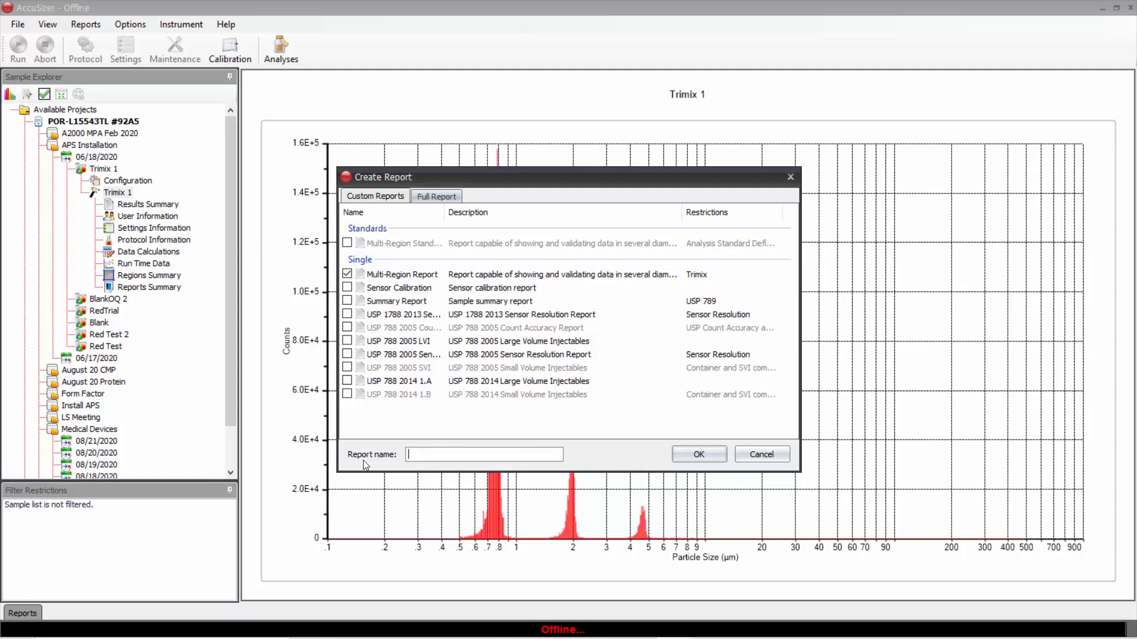
{"action": "type", "text": "Tr1"}
{"action": "left_click", "coordinate": [695, 453]}
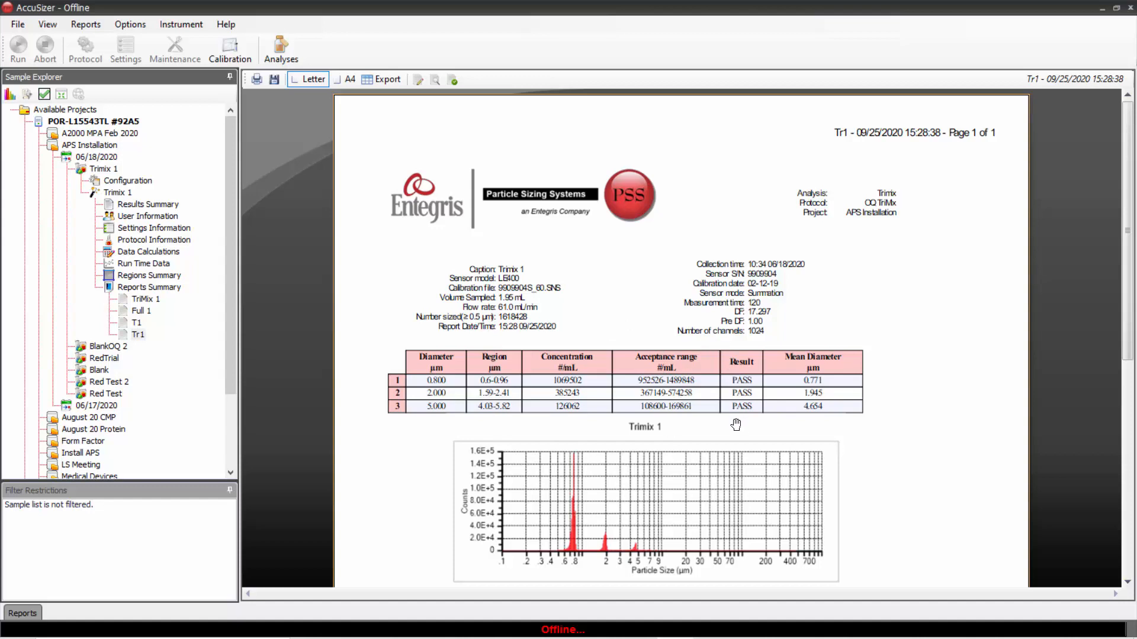
{"action": "scroll", "coordinate": [735, 425], "scroll_direction": "down", "scroll_amount": 4}
{"action": "scroll", "coordinate": [733, 425], "scroll_direction": "up", "scroll_amount": 4}
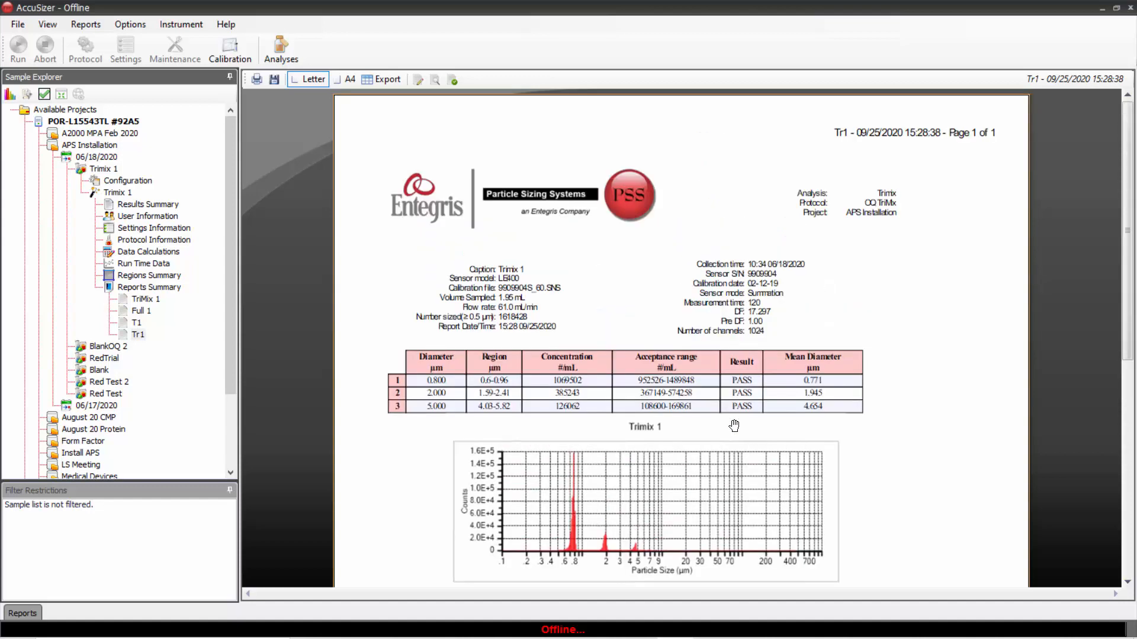